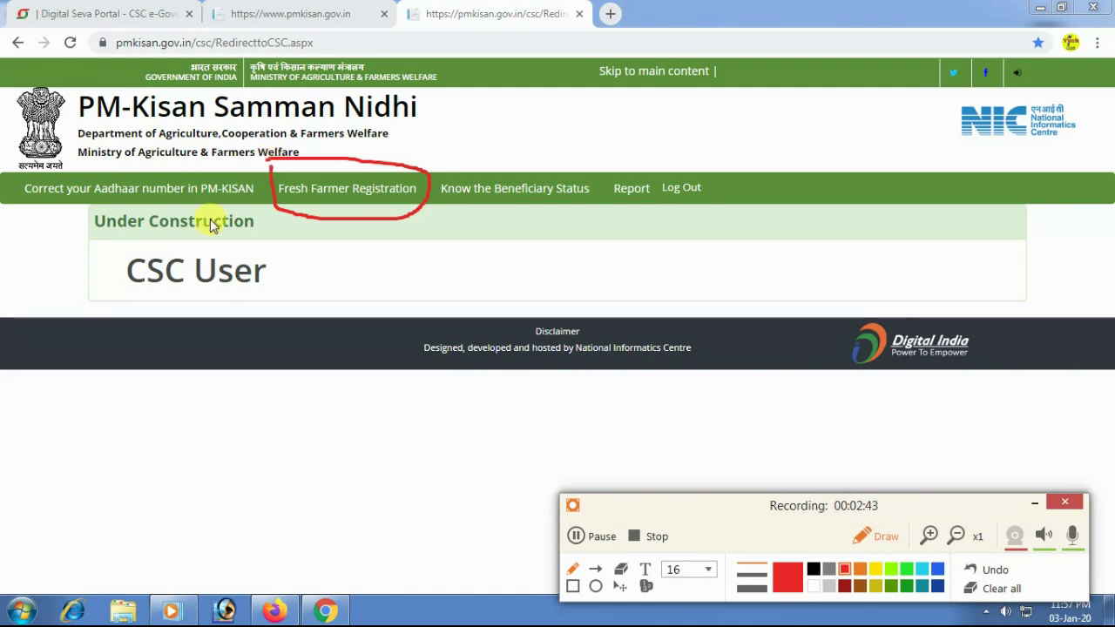
Clear the red annotation, turn off drawing and open the Fresh Farmer Registration form
click(974, 570)
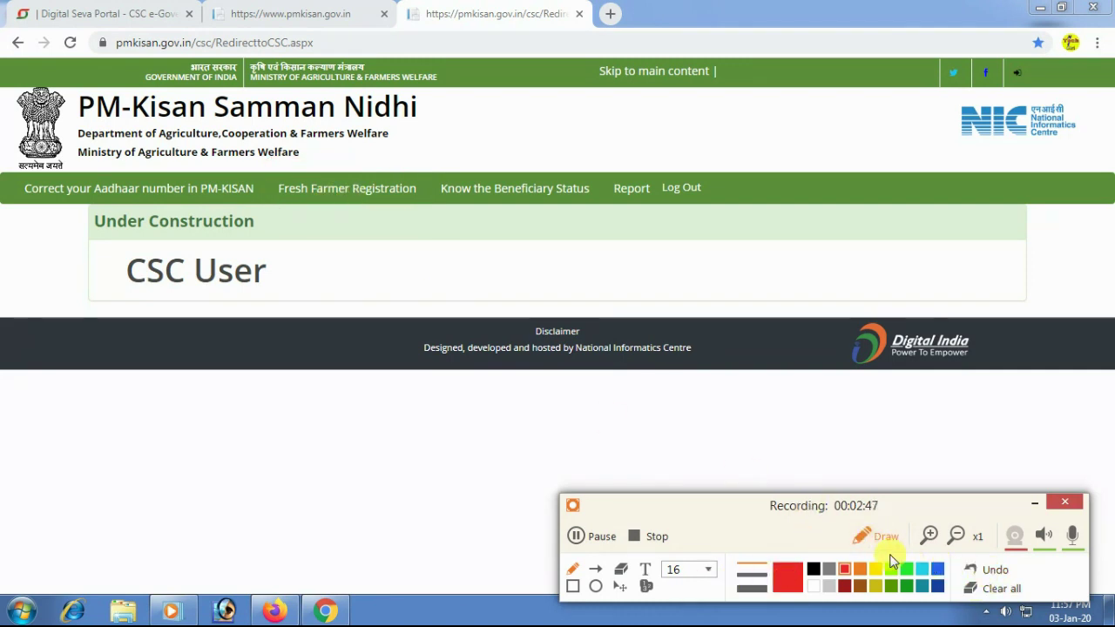
click(862, 537)
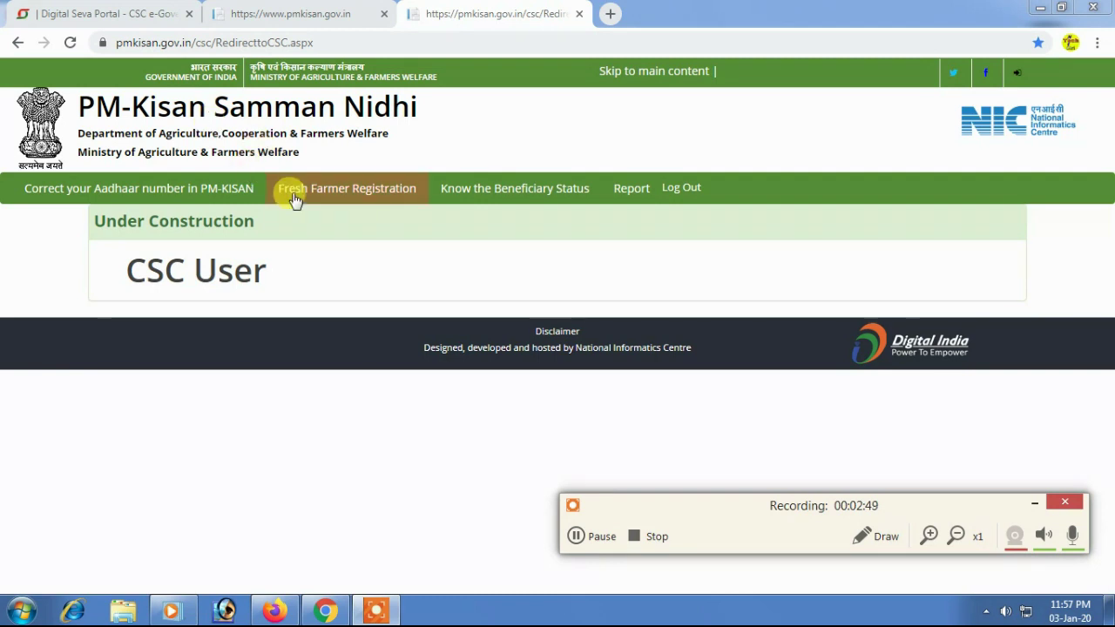
click(364, 194)
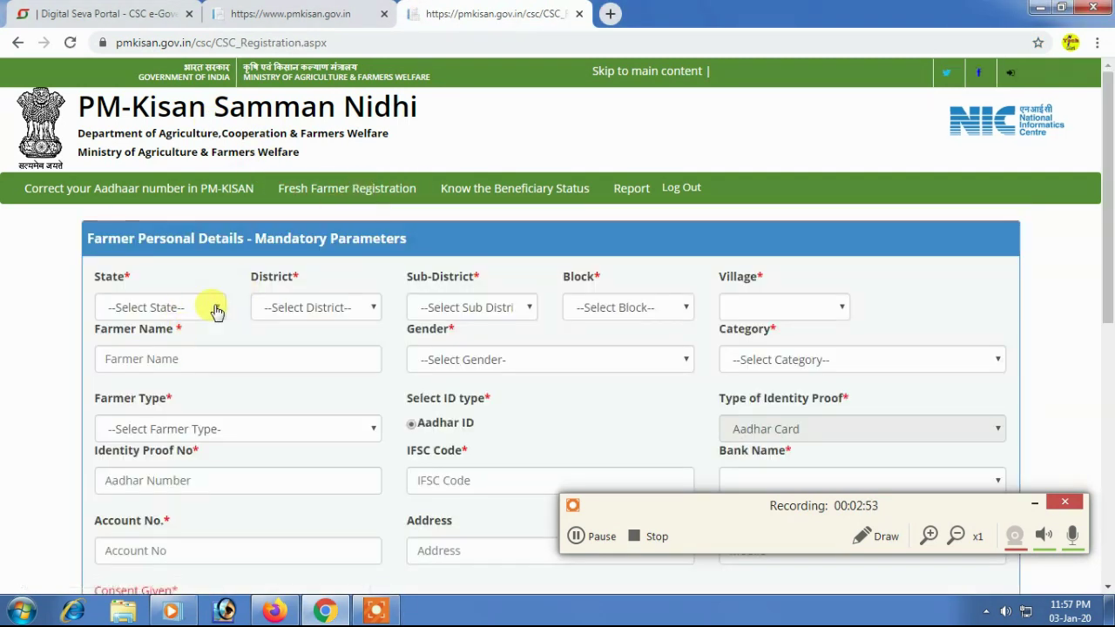
Circle the State, District, Sub-District, Block and Village fields in red with the drawing pencil
click(864, 538)
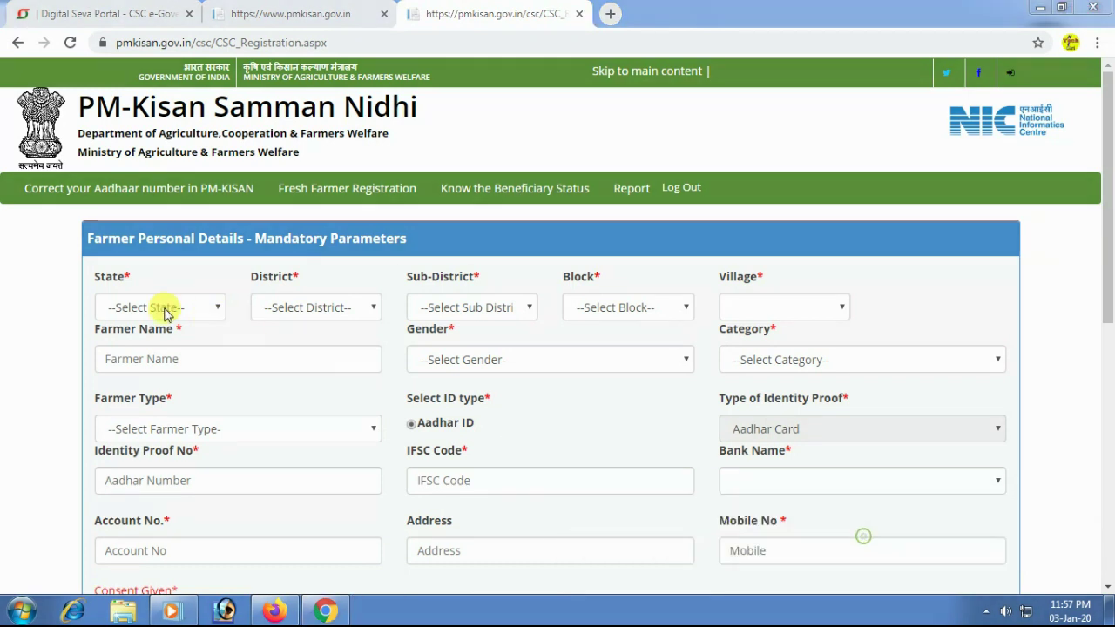
mouse_move(91, 293)
mouse_down()
mouse_move(204, 288)
mouse_move(234, 319)
mouse_move(99, 323)
mouse_move(92, 294)
mouse_up()
mouse_move(250, 289)
mouse_down()
mouse_move(264, 328)
mouse_move(368, 334)
mouse_move(330, 296)
mouse_move(249, 287)
mouse_up()
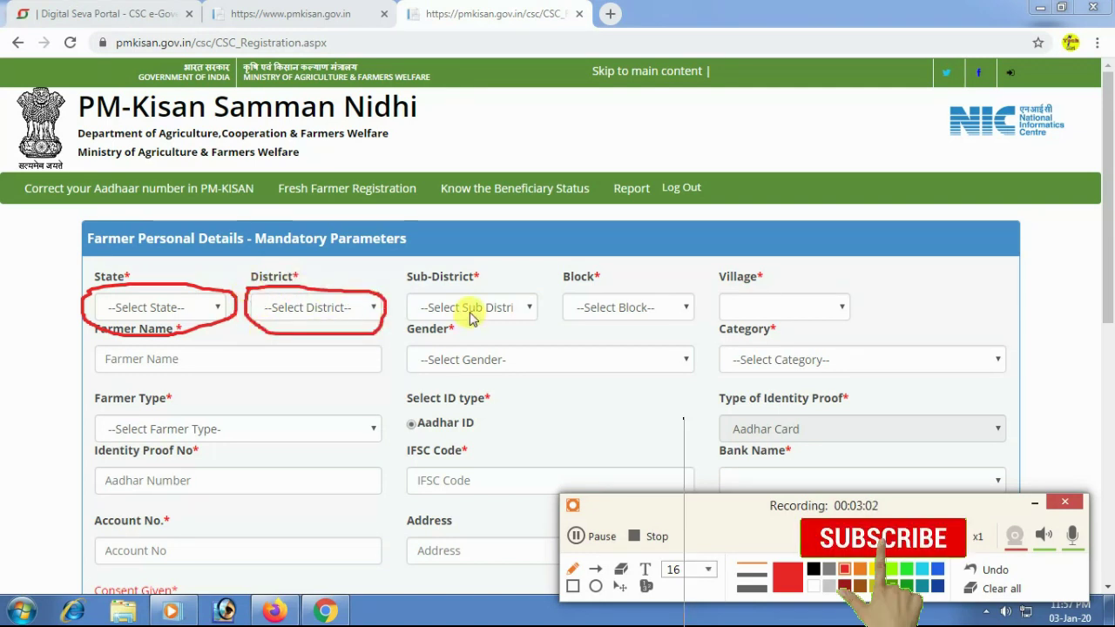
mouse_move(446, 290)
mouse_down()
mouse_move(406, 292)
mouse_move(436, 329)
mouse_move(535, 321)
mouse_move(535, 303)
mouse_up()
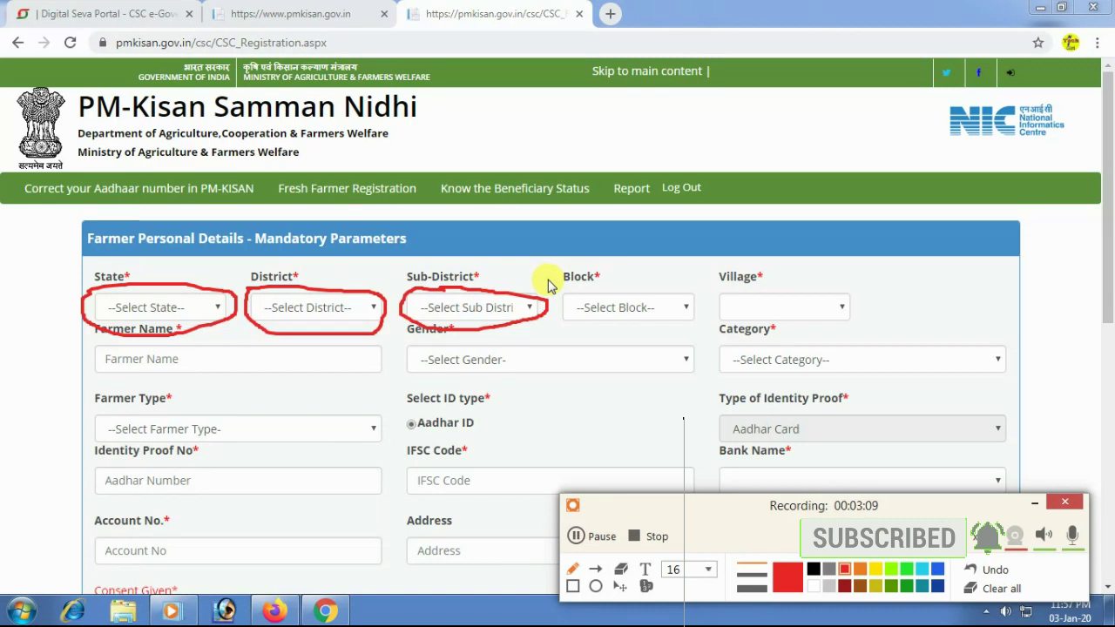
mouse_move(552, 287)
mouse_down()
mouse_move(653, 334)
mouse_move(694, 291)
mouse_move(554, 281)
mouse_up()
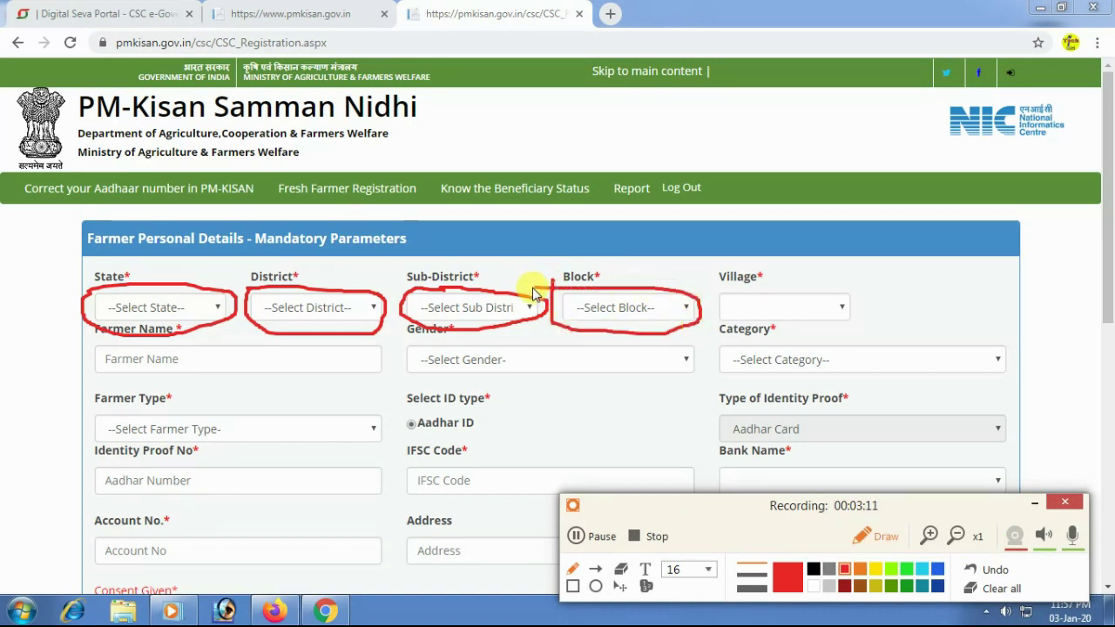
mouse_move(738, 281)
mouse_down()
mouse_move(723, 281)
mouse_move(728, 327)
mouse_move(866, 319)
mouse_move(811, 288)
mouse_move(736, 280)
mouse_up()
Draw small red marks beside the State, District, Sub-District and Block labels
drag(178, 275, 224, 264)
drag(296, 277, 335, 258)
drag(424, 272, 468, 252)
drag(578, 272, 590, 267)
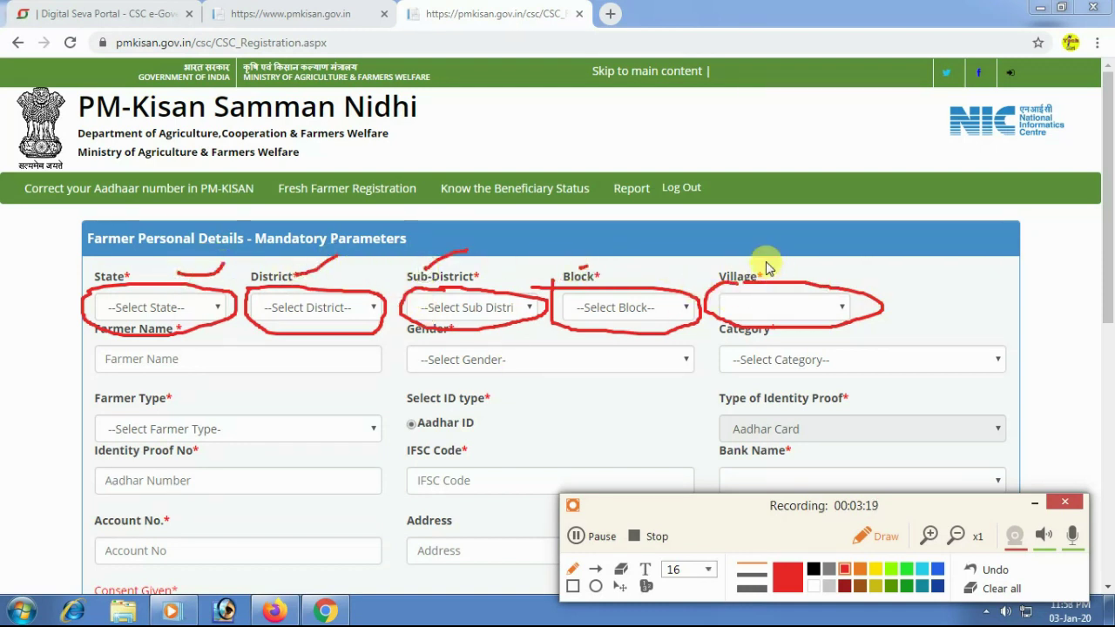
Mark the Farmer Name, Aadhar Number, IFSC Code, Bank Name, Account No., Address and Mobile No fields with red strokes
drag(93, 364, 272, 353)
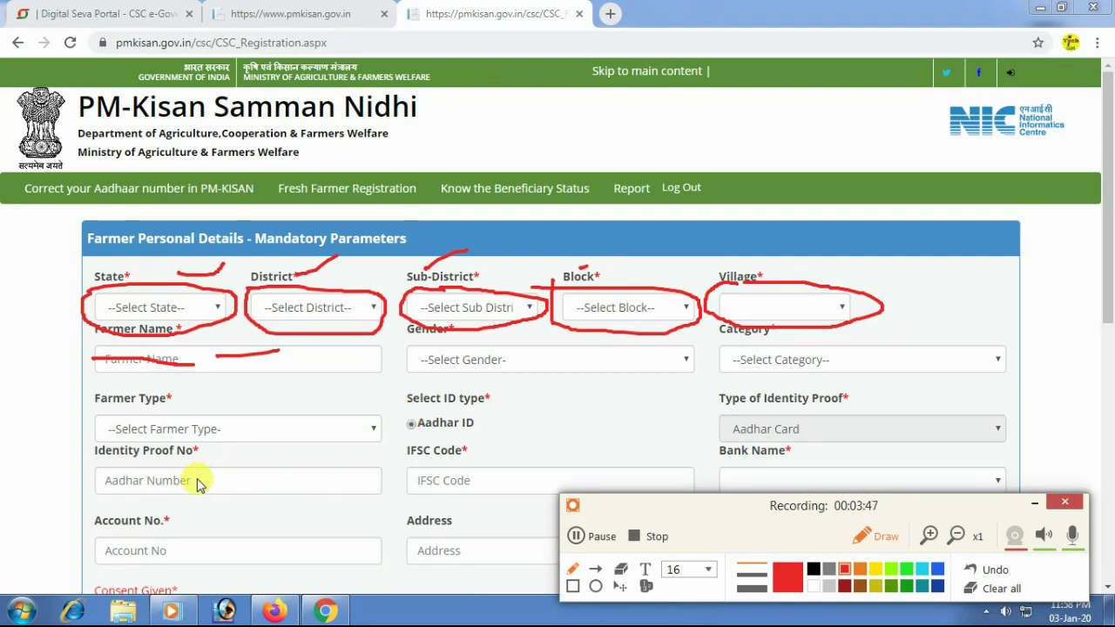
drag(183, 479, 270, 478)
drag(443, 480, 481, 479)
drag(727, 505, 746, 525)
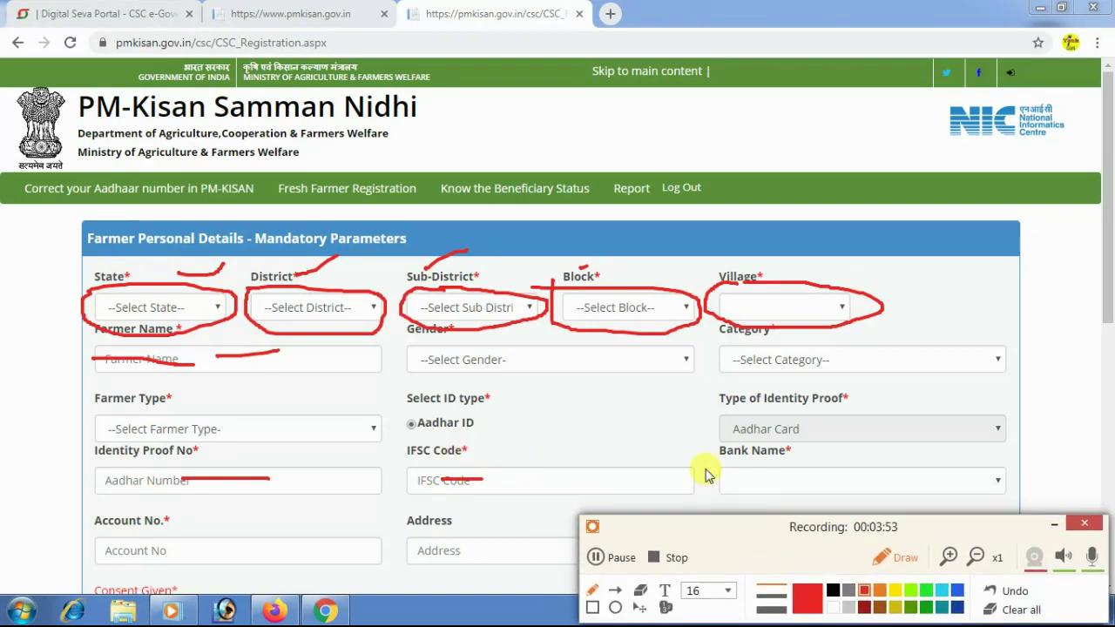
drag(801, 479, 828, 480)
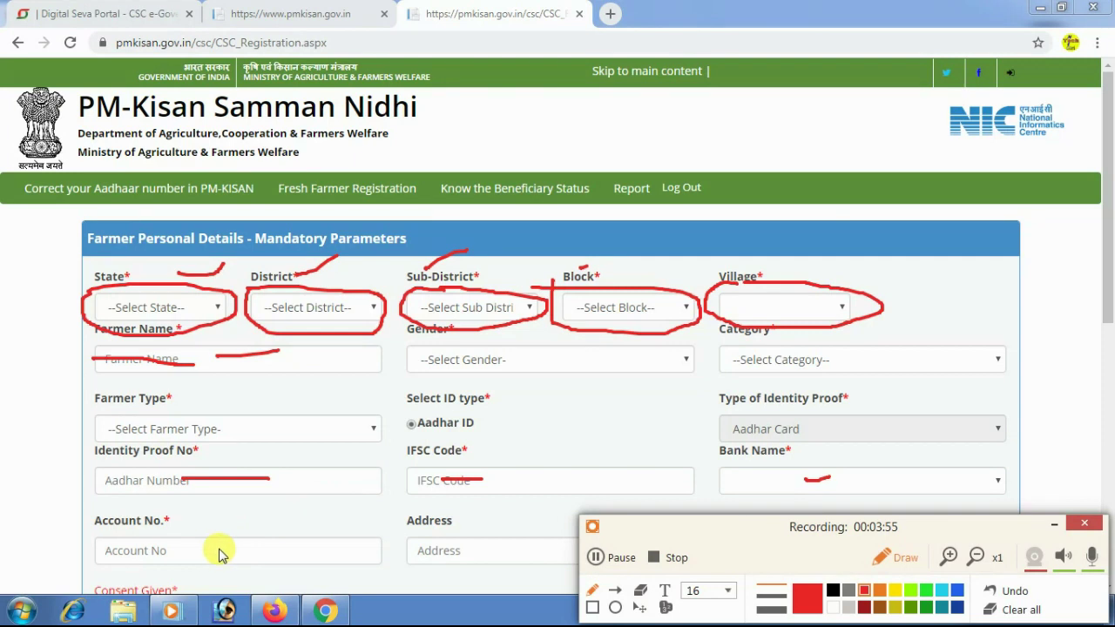
drag(176, 549, 250, 544)
drag(440, 552, 490, 538)
drag(637, 528, 648, 362)
drag(787, 551, 835, 539)
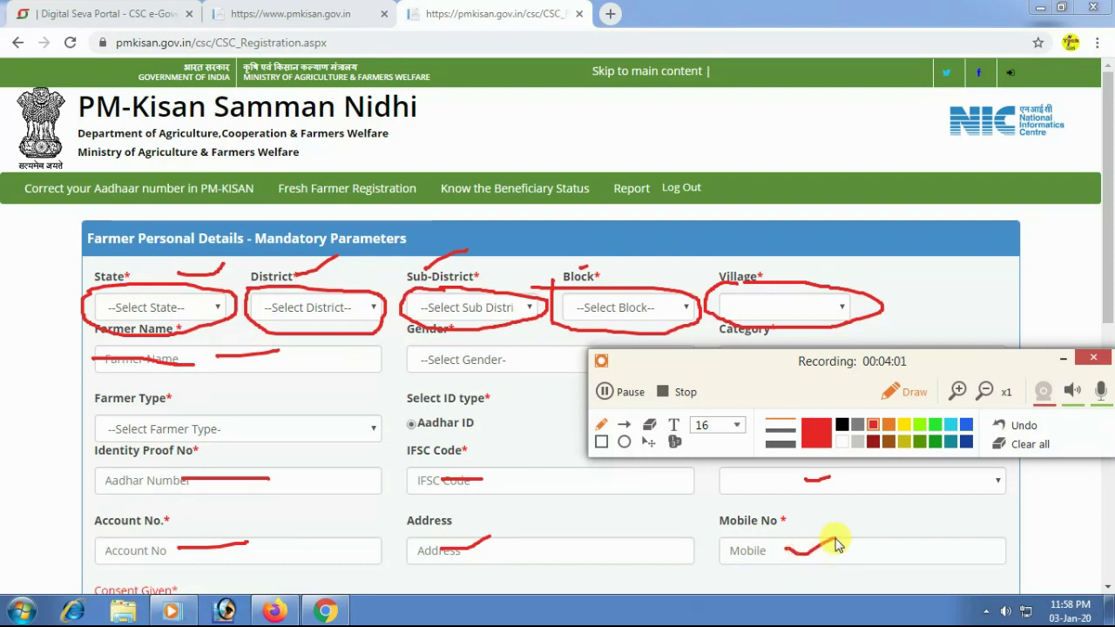
Clear all annotations, then circle and underline Submit for Aadhar Authentication in red
click(1015, 444)
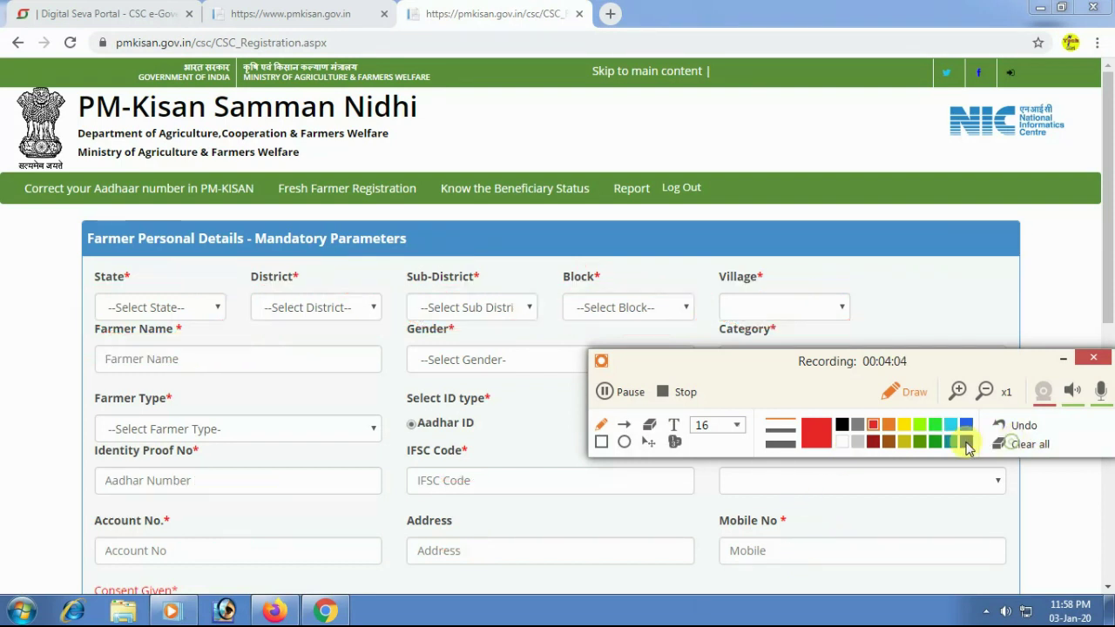
click(906, 394)
drag(1107, 278, 1107, 461)
click(884, 391)
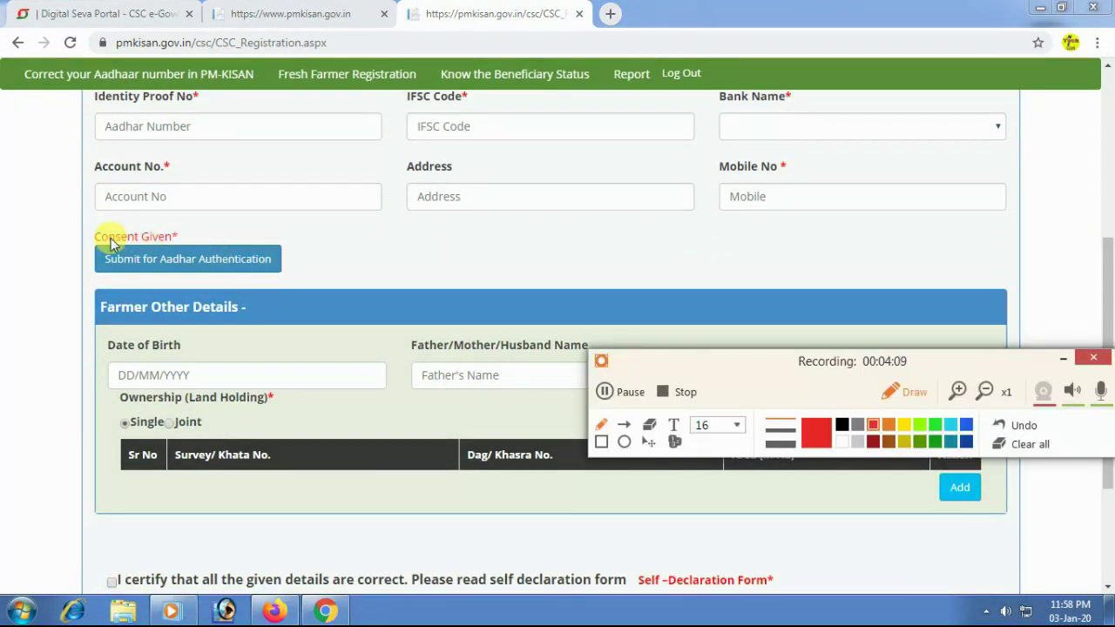
mouse_move(92, 244)
mouse_down()
mouse_move(97, 261)
mouse_move(266, 272)
mouse_move(303, 248)
mouse_move(96, 239)
mouse_up()
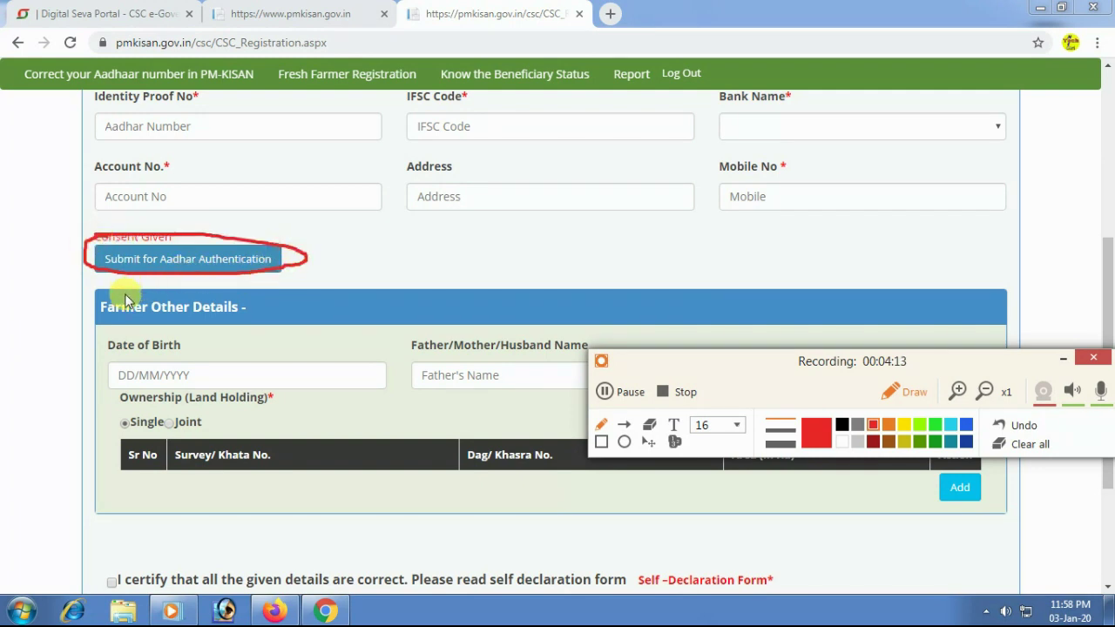
drag(110, 285, 286, 284)
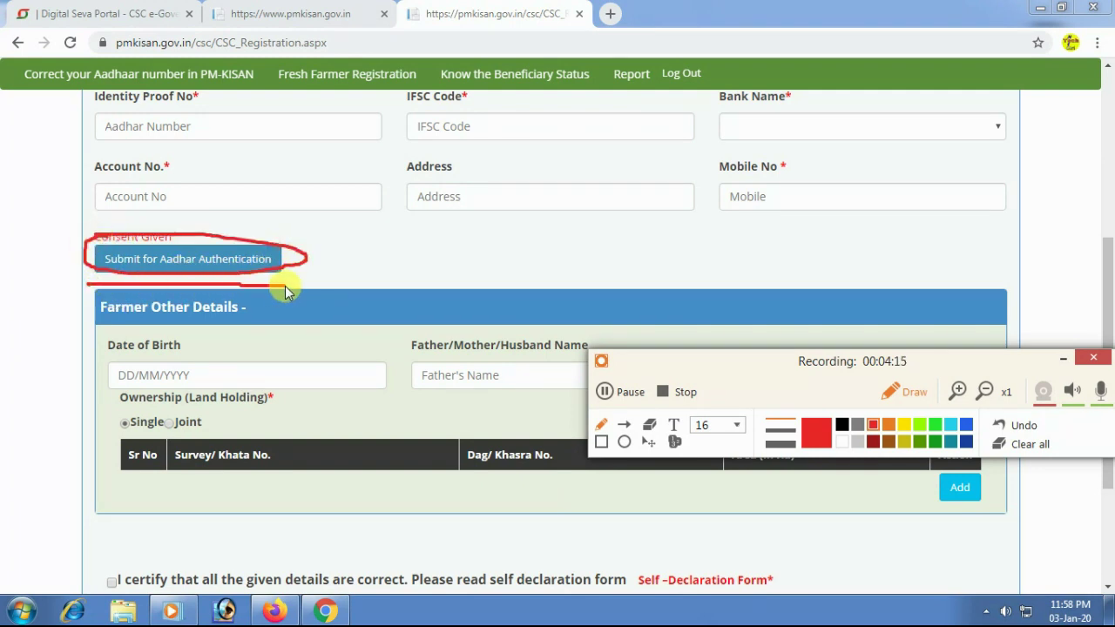
drag(91, 290, 133, 290)
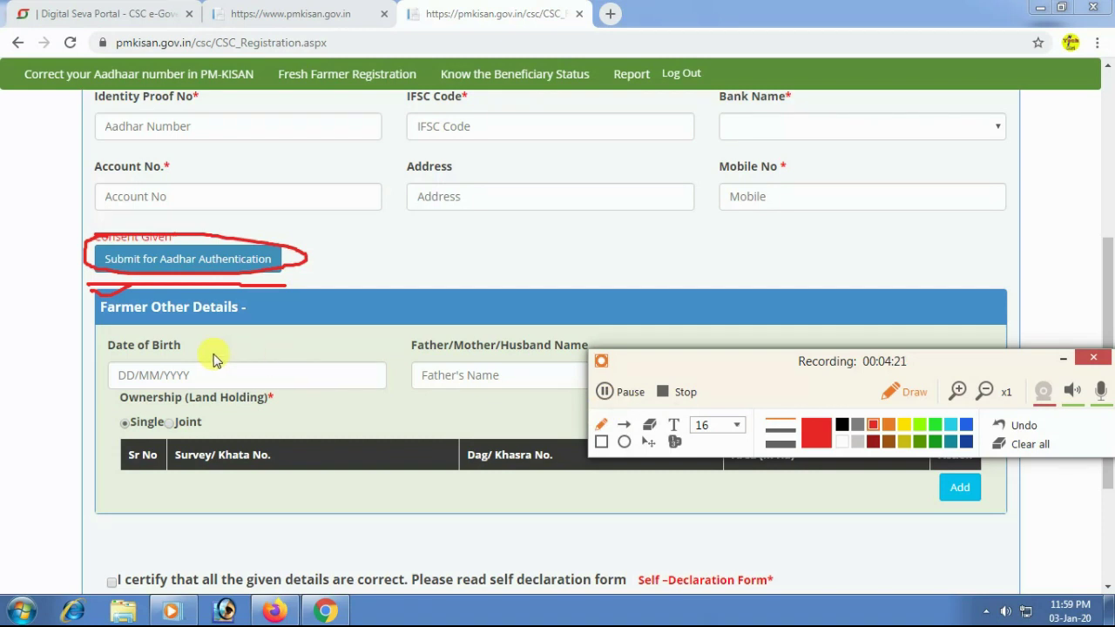
Circle the Date of Birth and Father/Mother/Husband Name fields in red under Farmer Other Details
mouse_move(108, 360)
mouse_down()
mouse_move(106, 387)
mouse_move(386, 397)
mouse_up()
drag(293, 349, 120, 345)
mouse_move(409, 367)
mouse_down()
mouse_move(446, 403)
mouse_move(560, 378)
mouse_move(408, 346)
mouse_up()
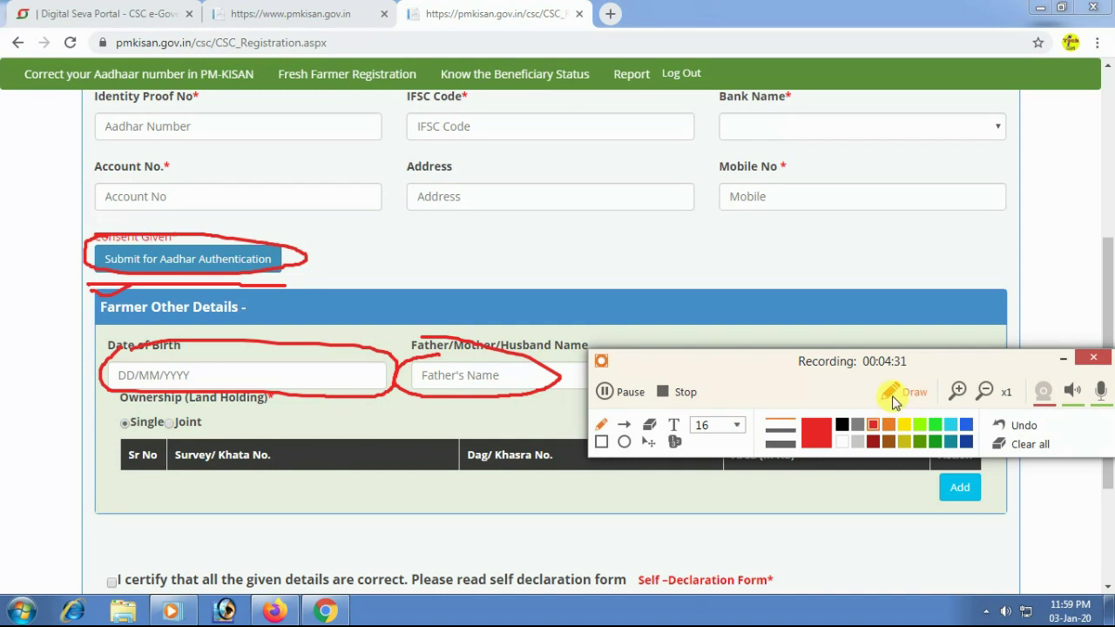
Clear all annotations and circle the Add button of the land holding table in red
click(1002, 444)
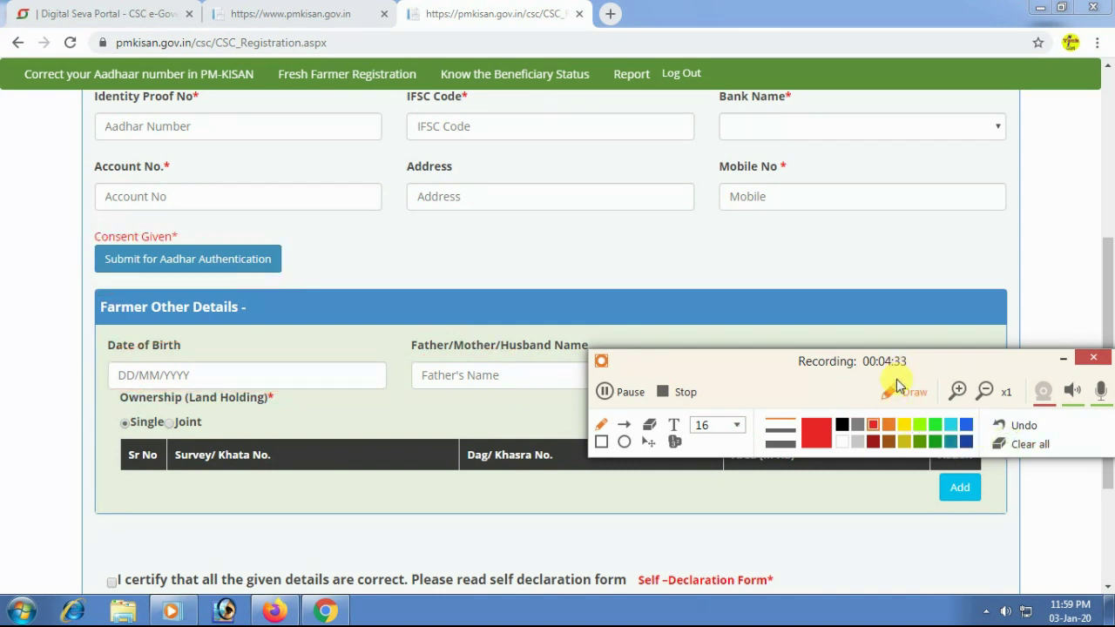
click(889, 391)
drag(921, 362, 913, 518)
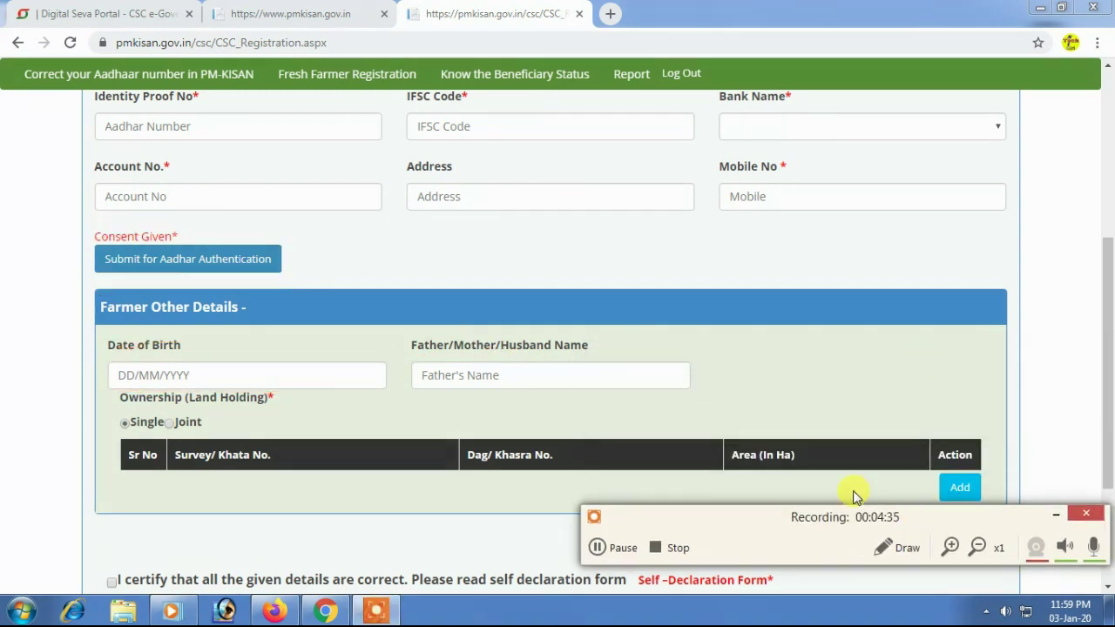
drag(1106, 357, 1103, 410)
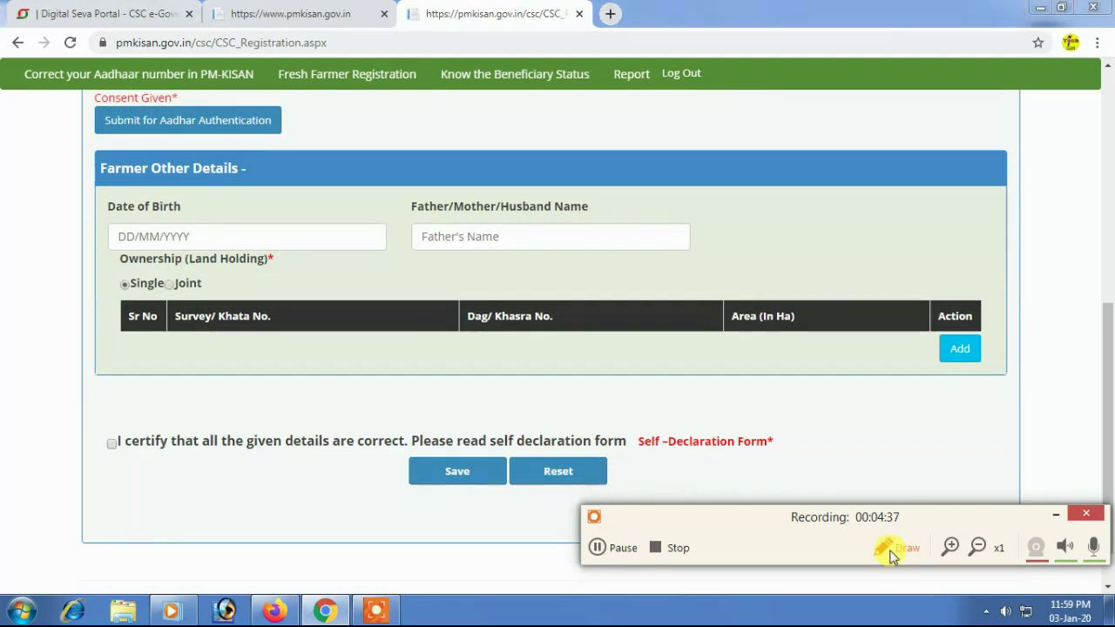
click(901, 547)
mouse_move(937, 325)
mouse_down()
mouse_move(954, 375)
mouse_move(989, 353)
mouse_move(936, 328)
mouse_up()
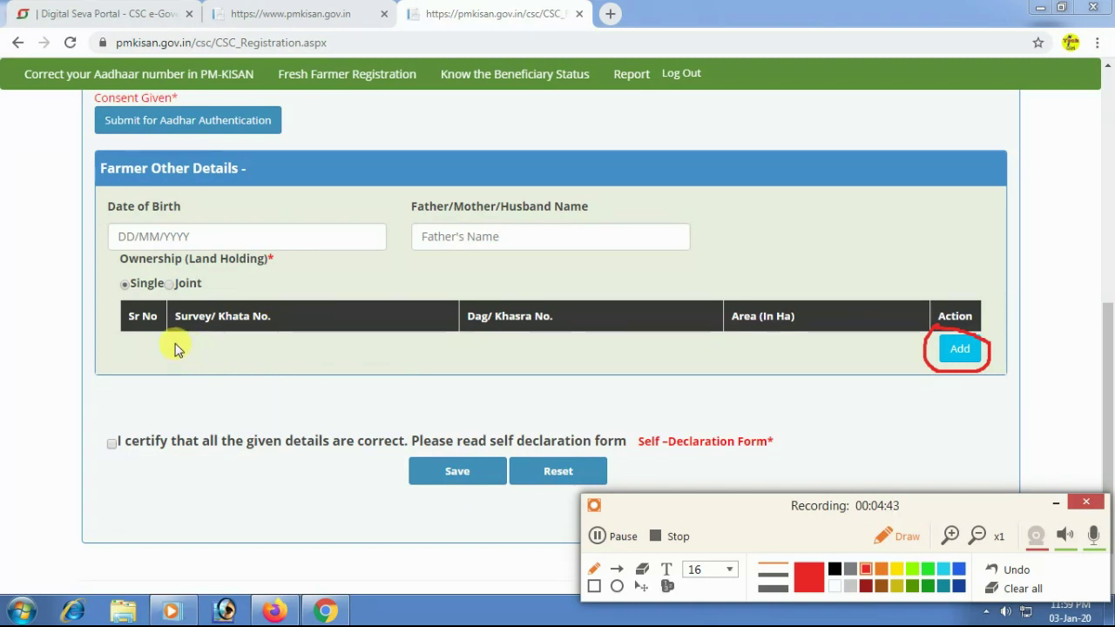
Draw red boxes under Survey/Khata No., Dag/Khasra No. and Area (In Ha), with a tick inside the last two
mouse_move(171, 343)
mouse_down()
mouse_move(324, 373)
mouse_move(356, 340)
mouse_move(221, 350)
mouse_up()
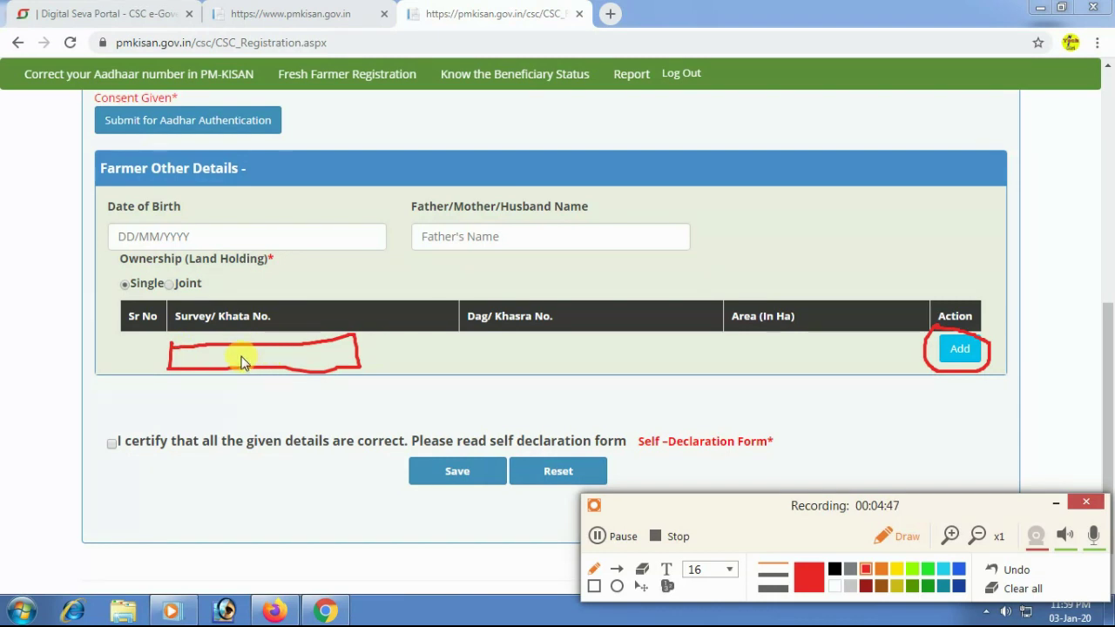
mouse_move(463, 342)
mouse_down()
mouse_move(462, 373)
mouse_move(463, 341)
mouse_move(660, 346)
mouse_move(560, 386)
mouse_move(466, 384)
mouse_move(571, 358)
mouse_up()
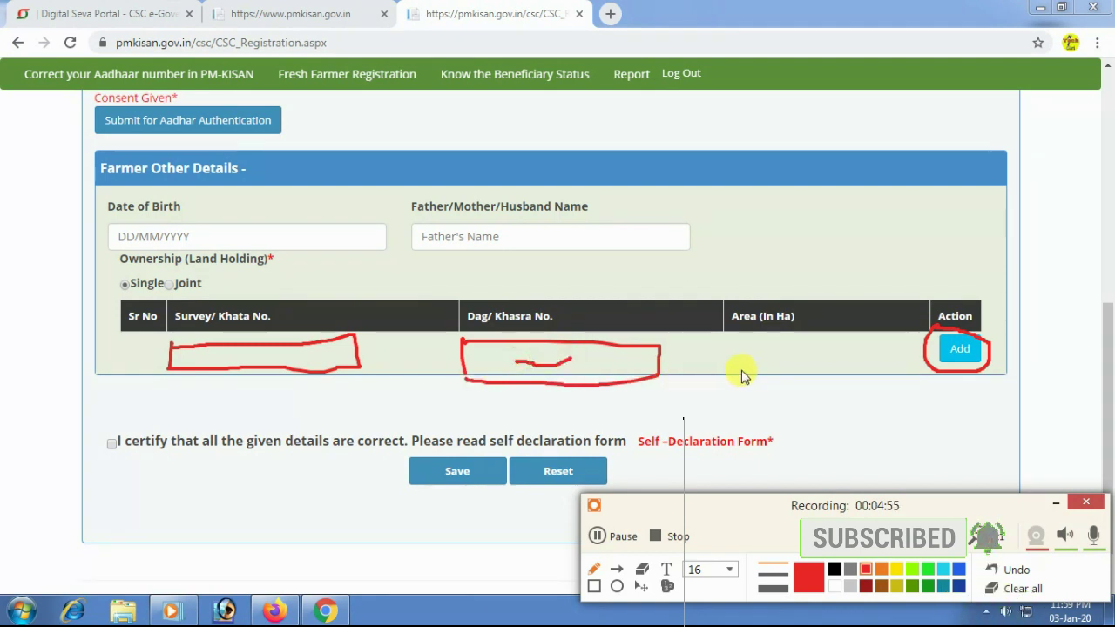
mouse_move(725, 345)
mouse_down()
mouse_move(761, 373)
mouse_move(867, 368)
mouse_up()
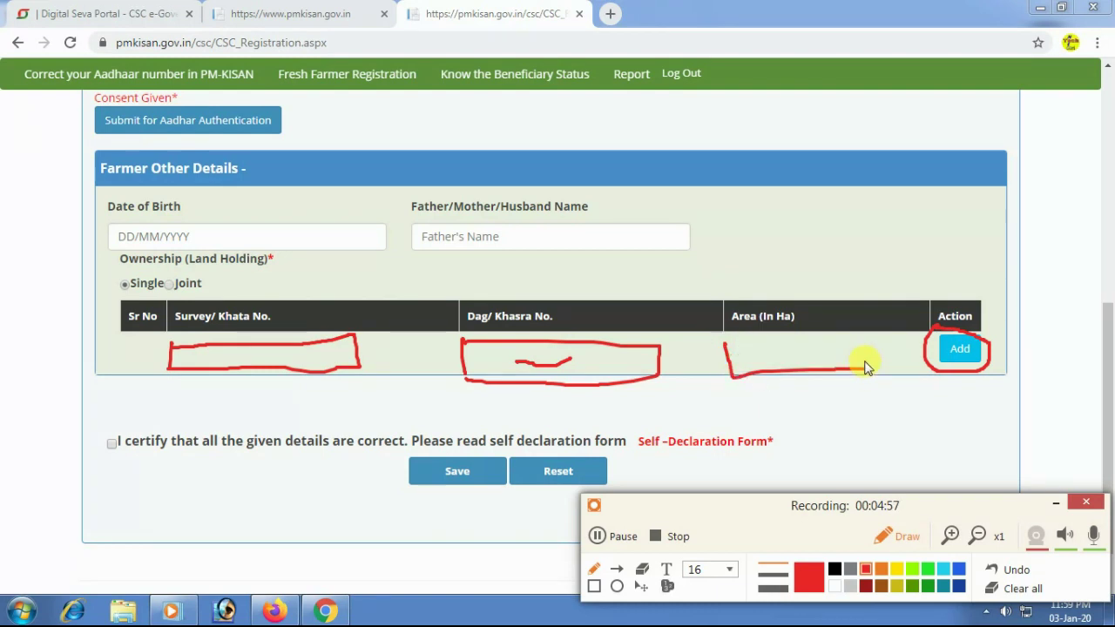
drag(749, 361, 812, 359)
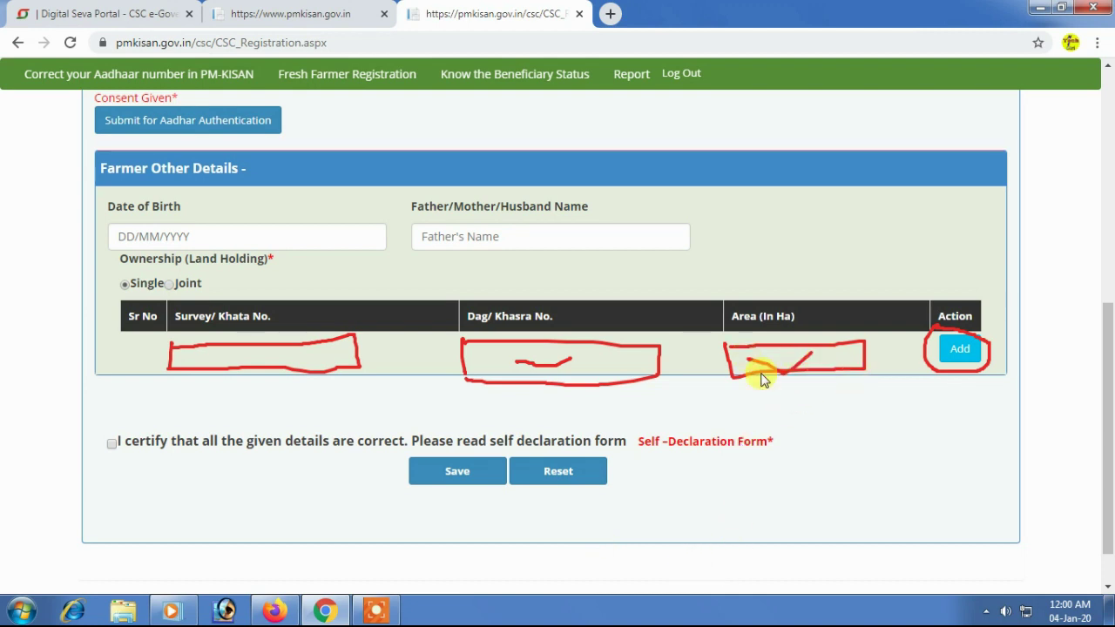
Bring back the recorder's drawing tools, clear all annotations from the land holding section and turn off drawing
click(382, 603)
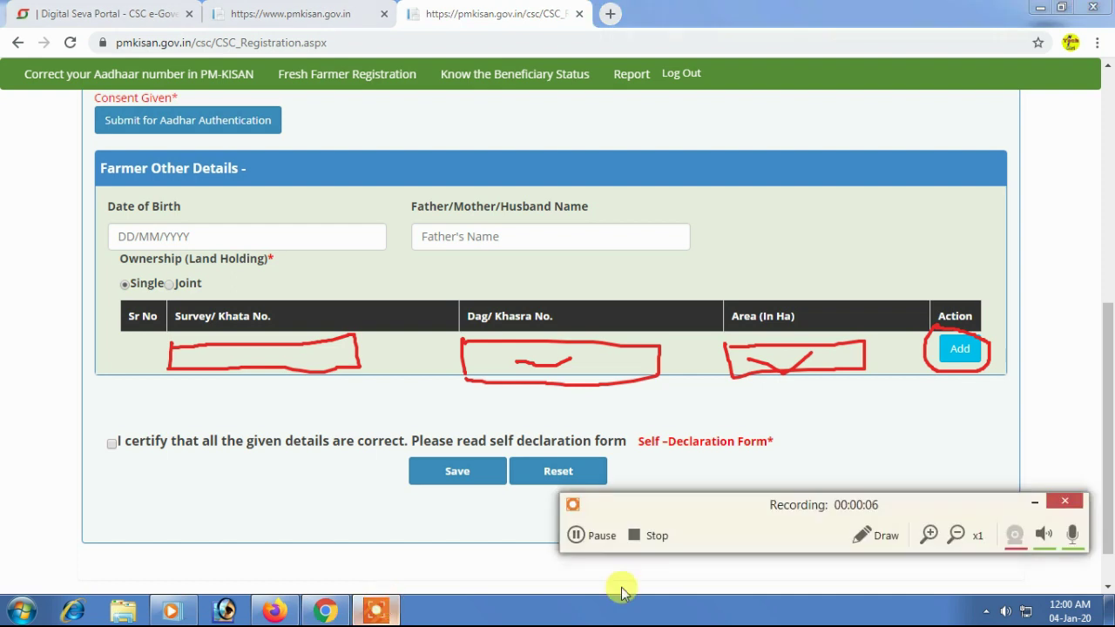
click(876, 539)
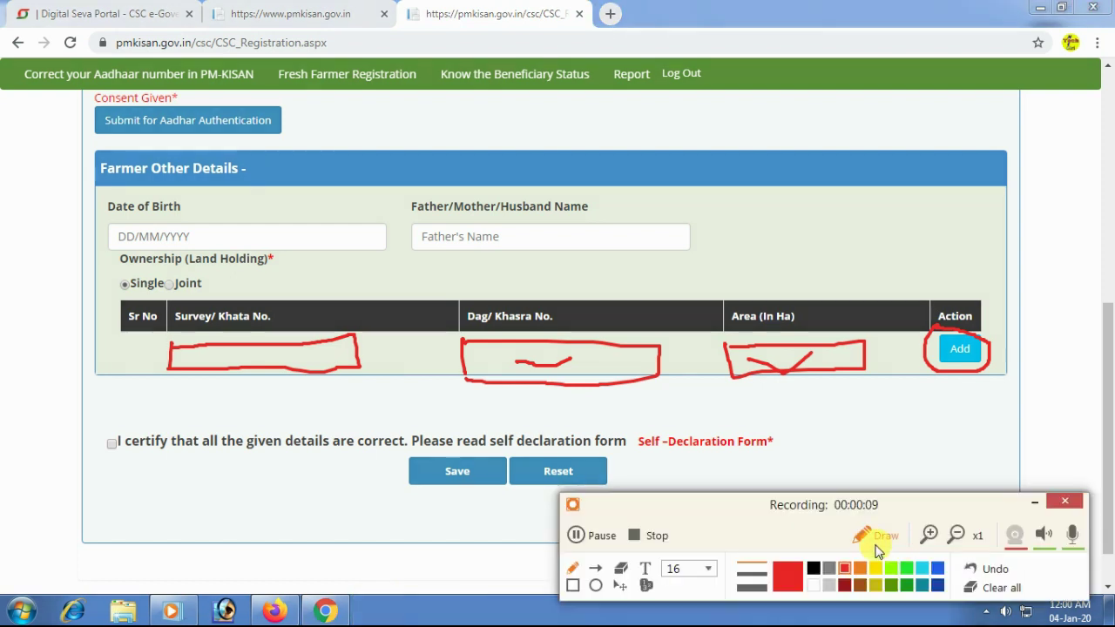
click(990, 589)
click(871, 537)
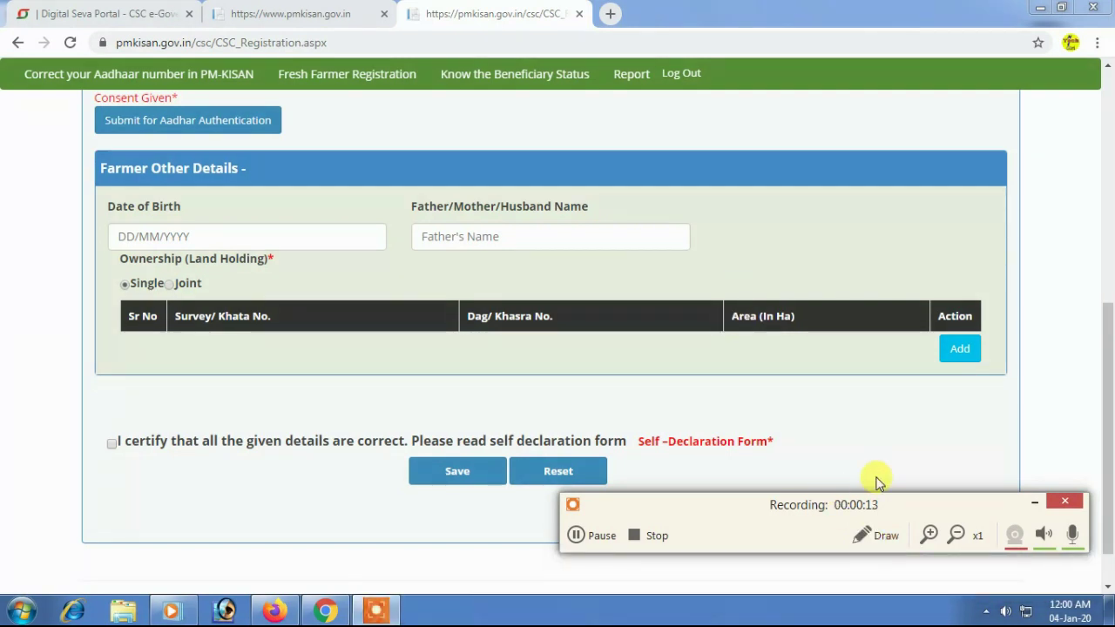
Open the bookmarked "Convert acres to hectare" page in a new browser tab
click(611, 17)
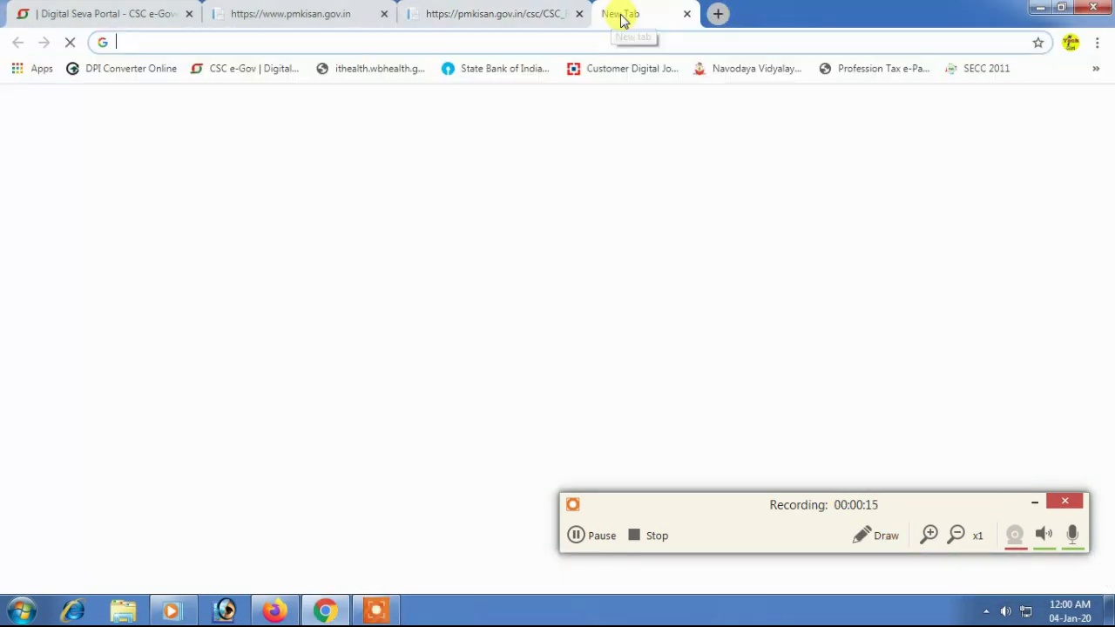
click(518, 12)
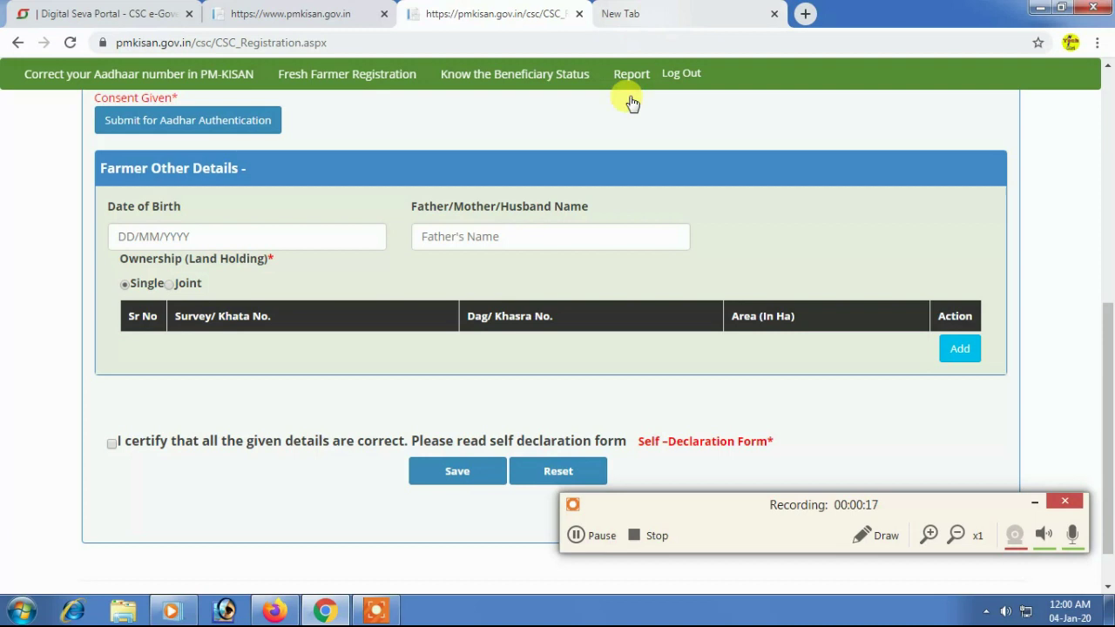
click(665, 17)
click(1095, 68)
scroll(921, 463, down, 5)
scroll(849, 558, down, 2)
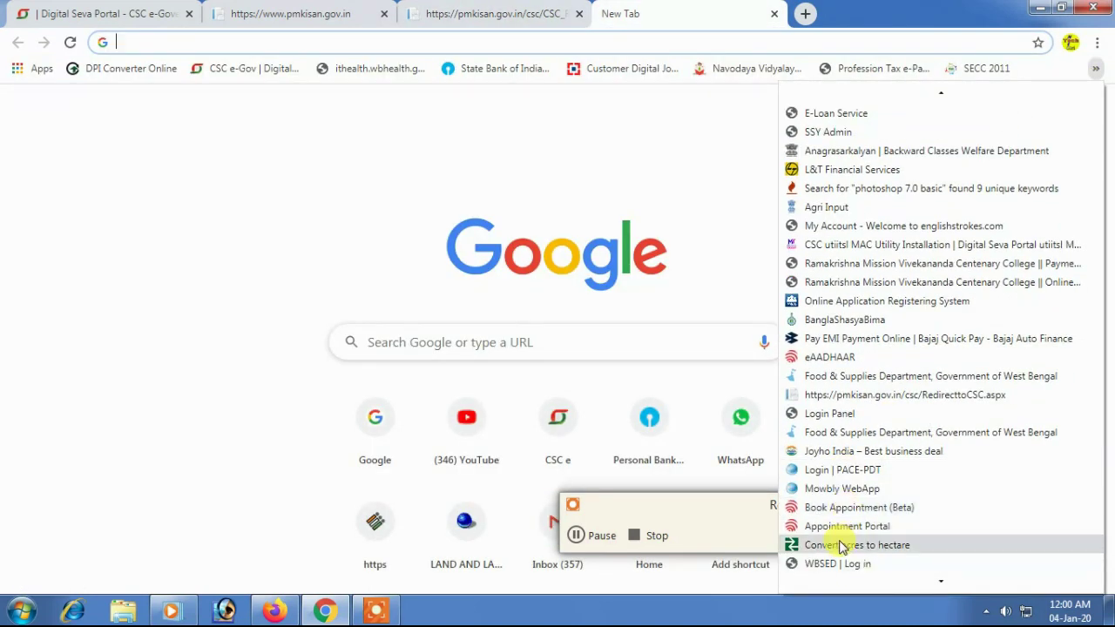
click(846, 541)
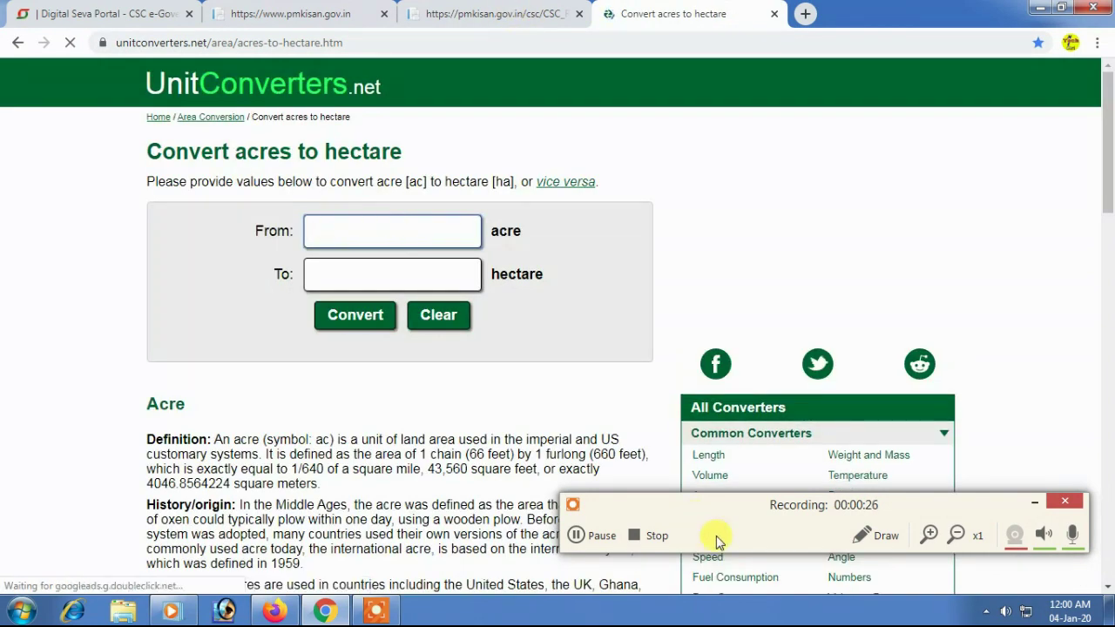
Circle the acre and hectare fields of the converter in red and draw a stroke inside each
click(876, 535)
mouse_move(412, 202)
mouse_down()
mouse_move(318, 206)
mouse_move(496, 209)
mouse_move(410, 202)
mouse_up()
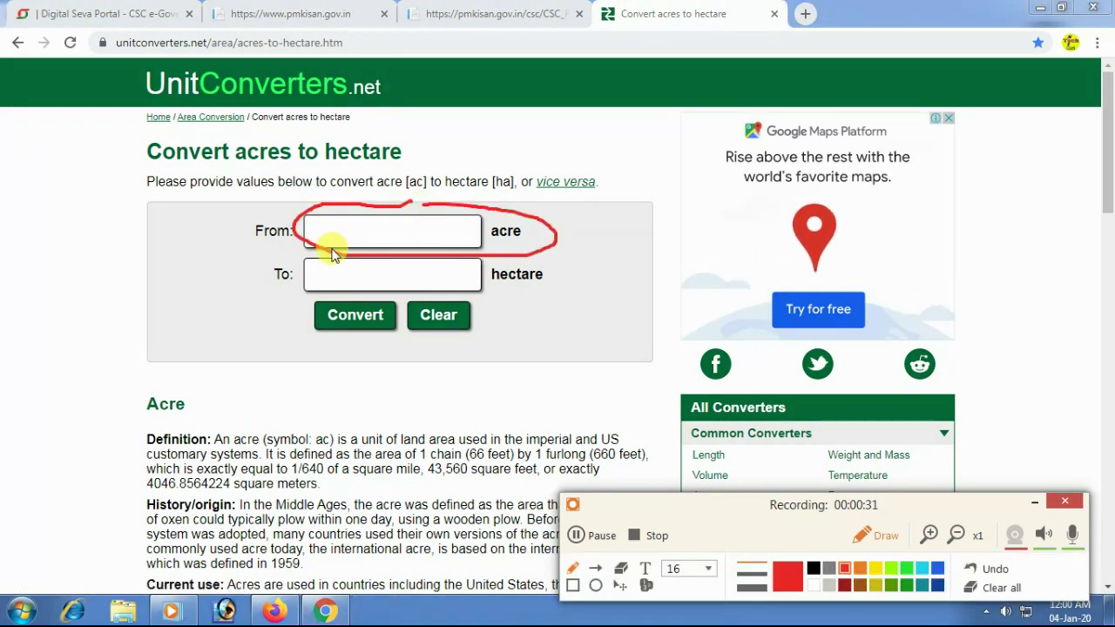
drag(296, 266, 294, 294)
drag(293, 294, 301, 259)
drag(470, 235, 323, 241)
drag(307, 281, 400, 280)
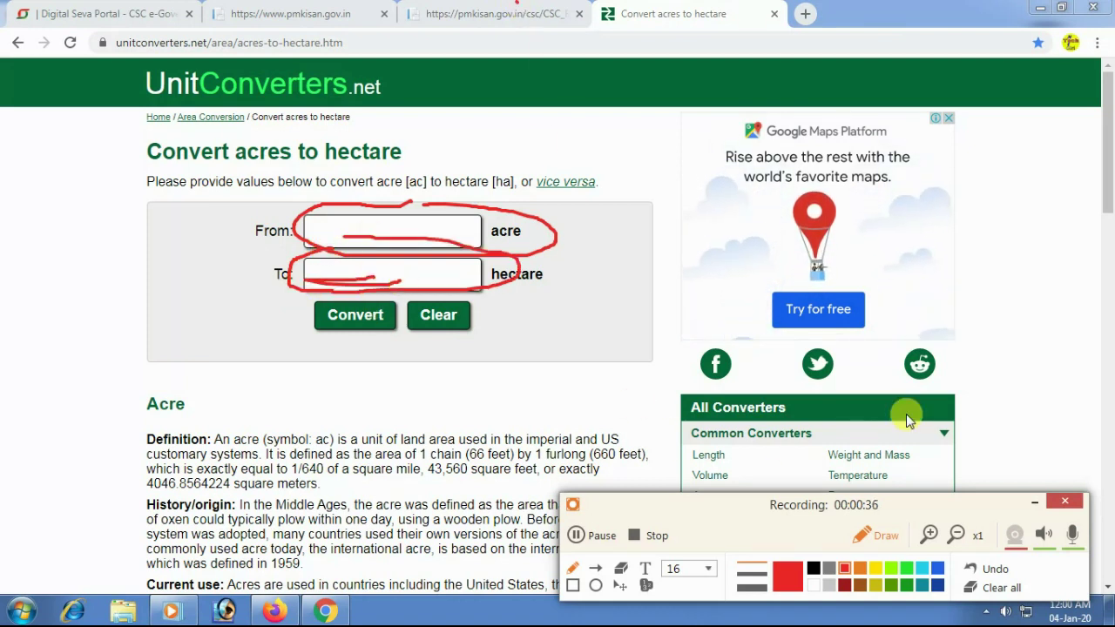
Clear all annotations from the acres-to-hectare page, turn off drawing and return to the farmer registration form
click(993, 587)
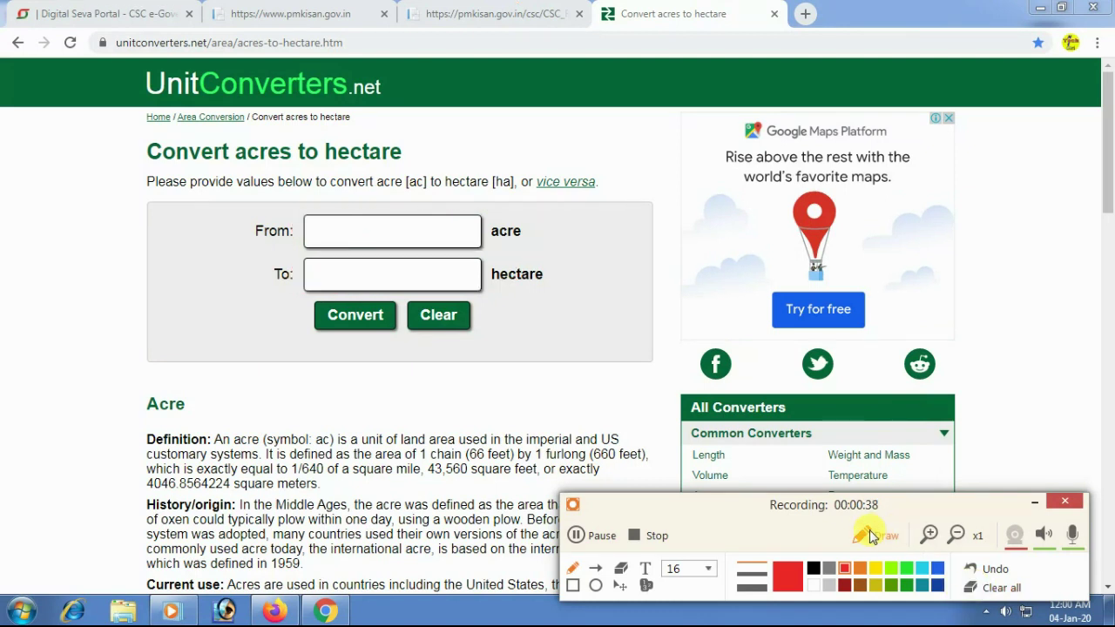
click(871, 533)
click(494, 14)
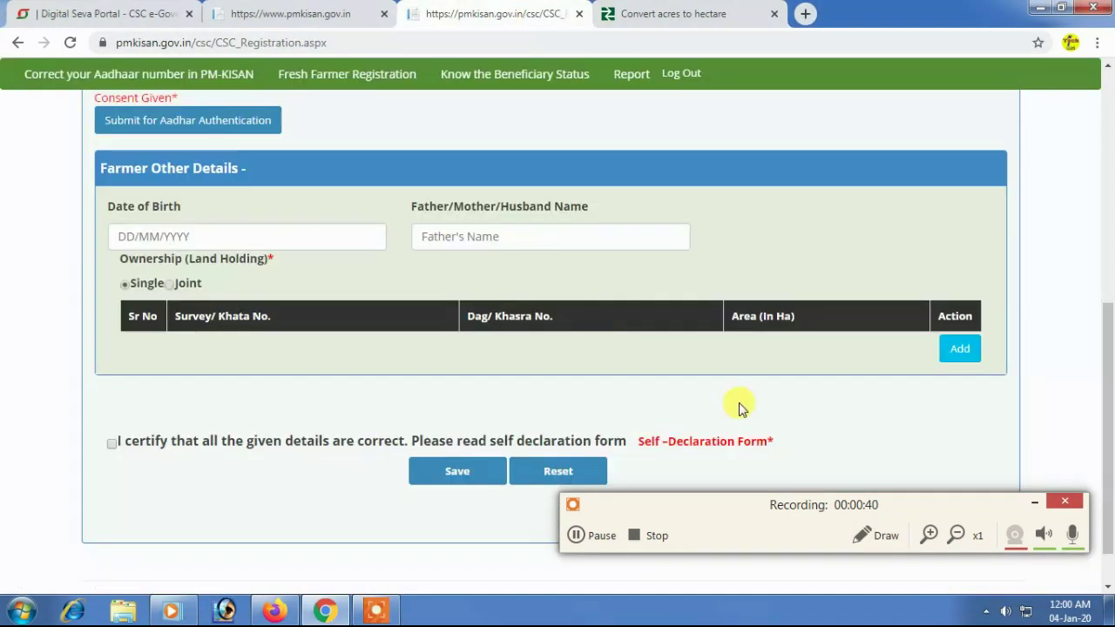
Turn on drawing, circle the space under Area (In Ha) in red, and clear the annotation
click(875, 535)
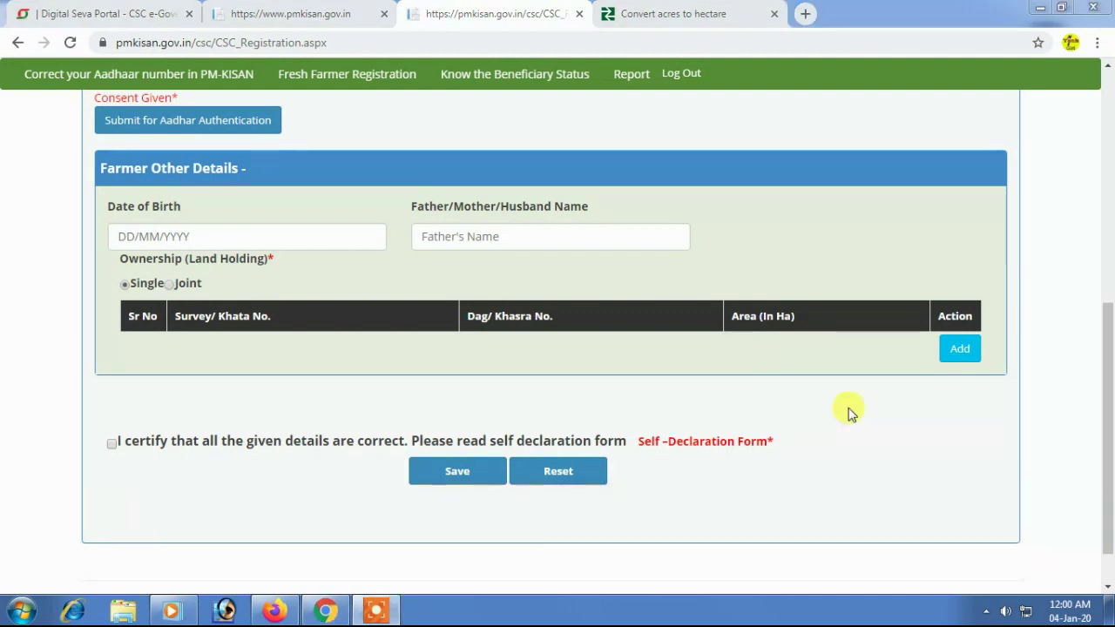
mouse_move(765, 343)
mouse_down()
mouse_move(791, 390)
mouse_move(765, 350)
mouse_up()
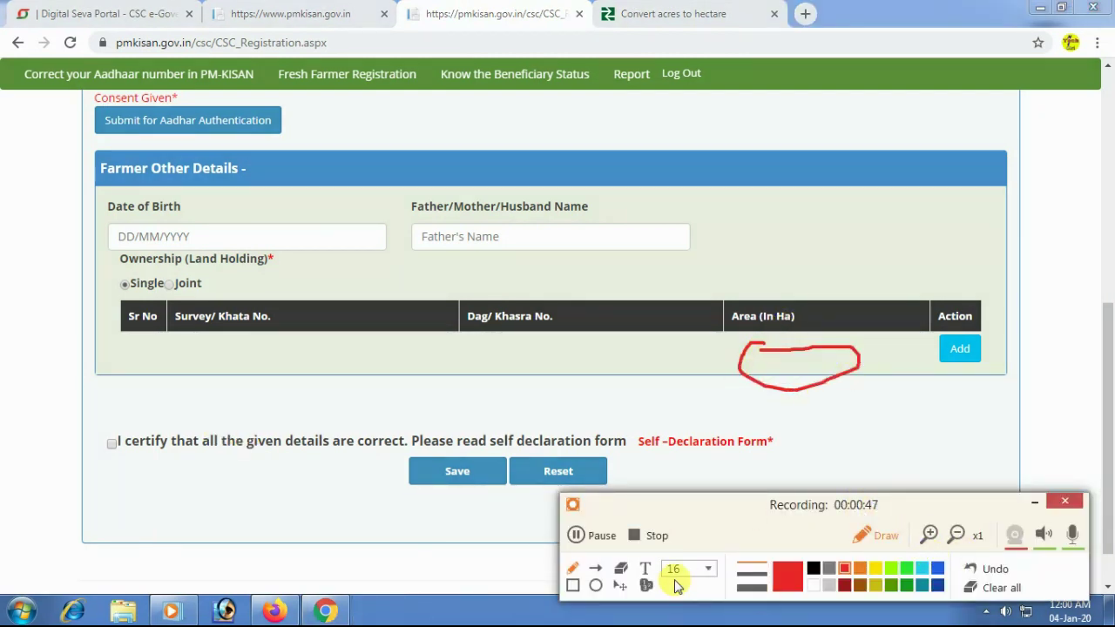
click(998, 590)
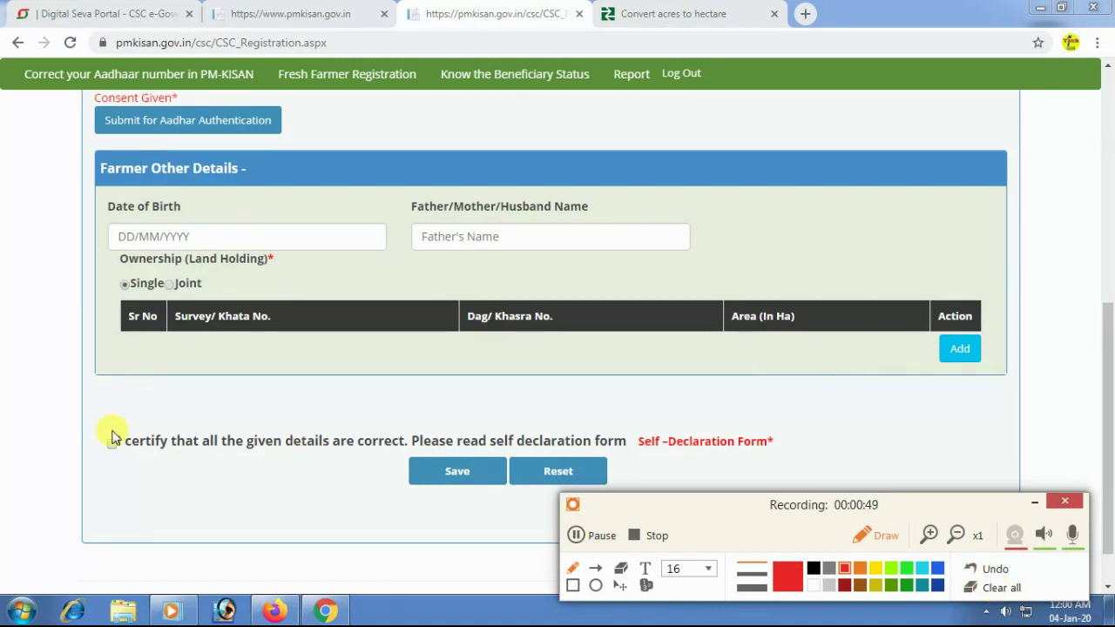
Circle the certification checkbox and the Save button in red, clear all annotations and turn off drawing
mouse_move(106, 428)
mouse_down()
mouse_move(99, 452)
mouse_move(114, 425)
mouse_up()
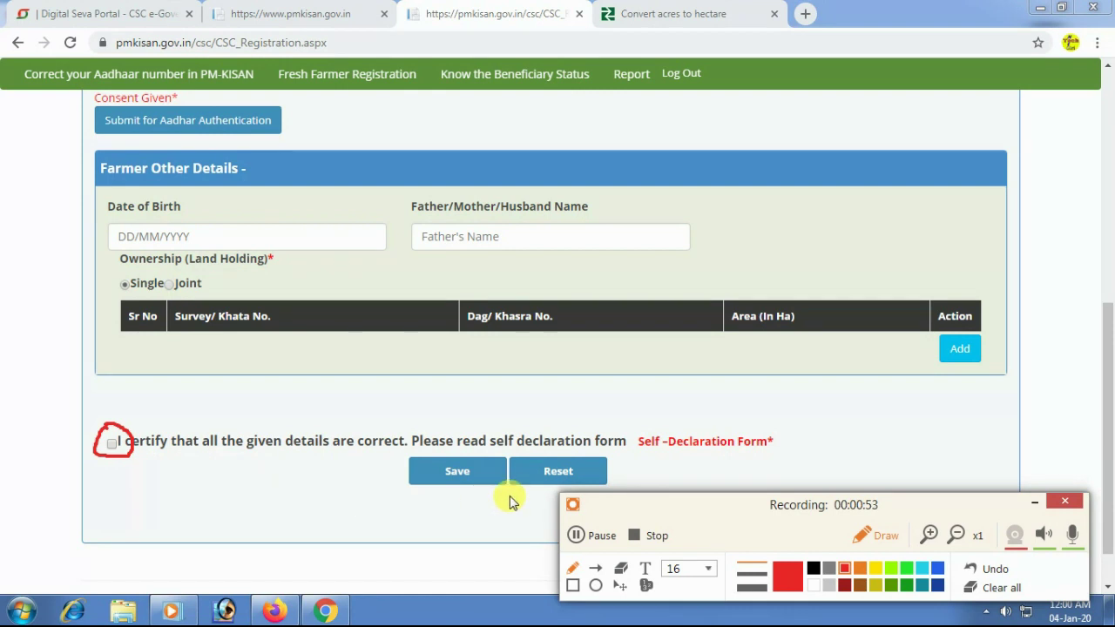
mouse_move(455, 453)
mouse_down()
mouse_move(385, 480)
mouse_move(497, 480)
mouse_move(427, 442)
mouse_up()
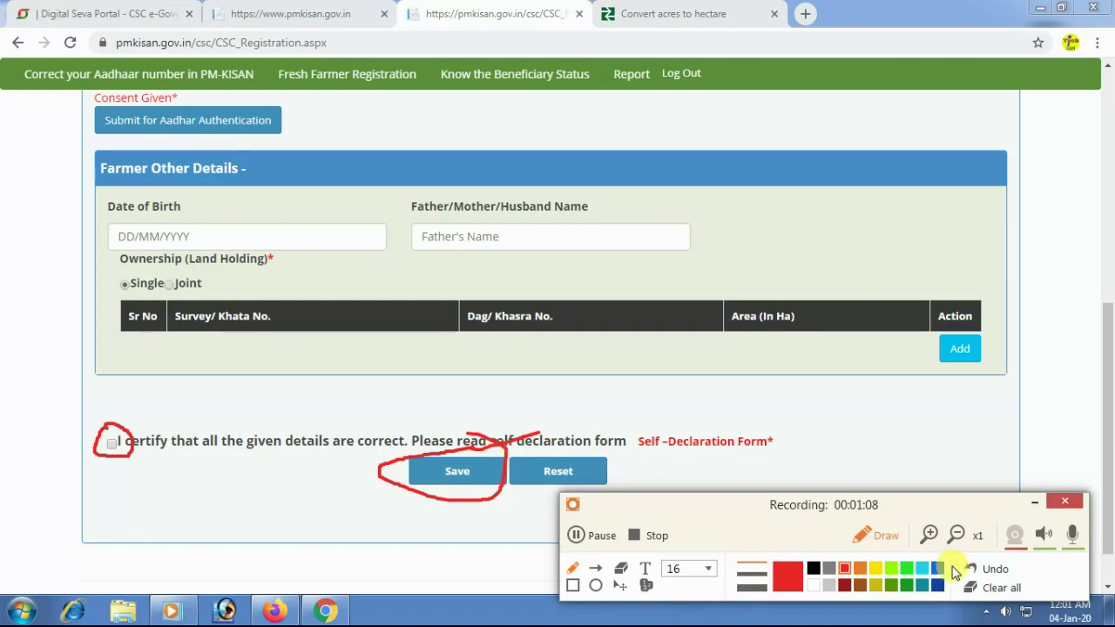
click(994, 591)
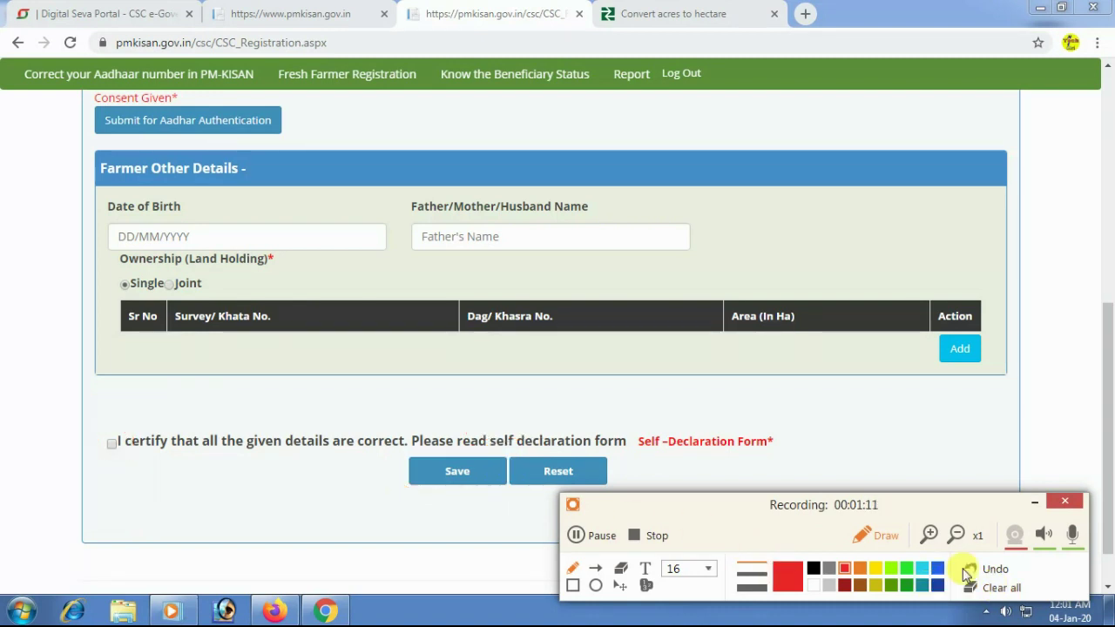
click(864, 533)
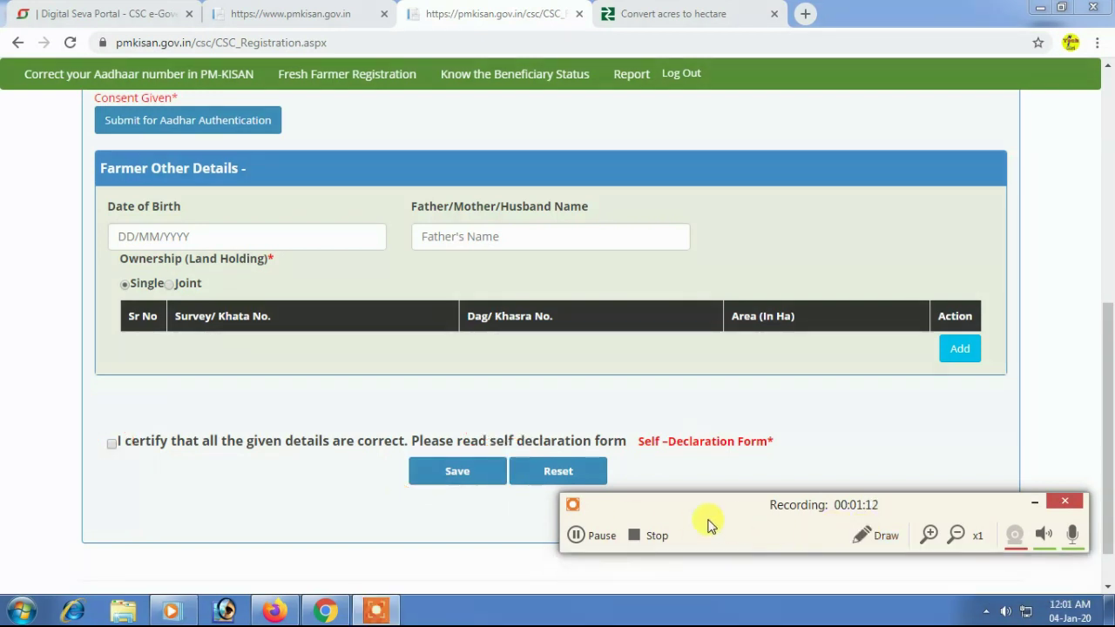
Pause and resume the recording, and tick the declaration certifying that all the given details are correct
click(577, 536)
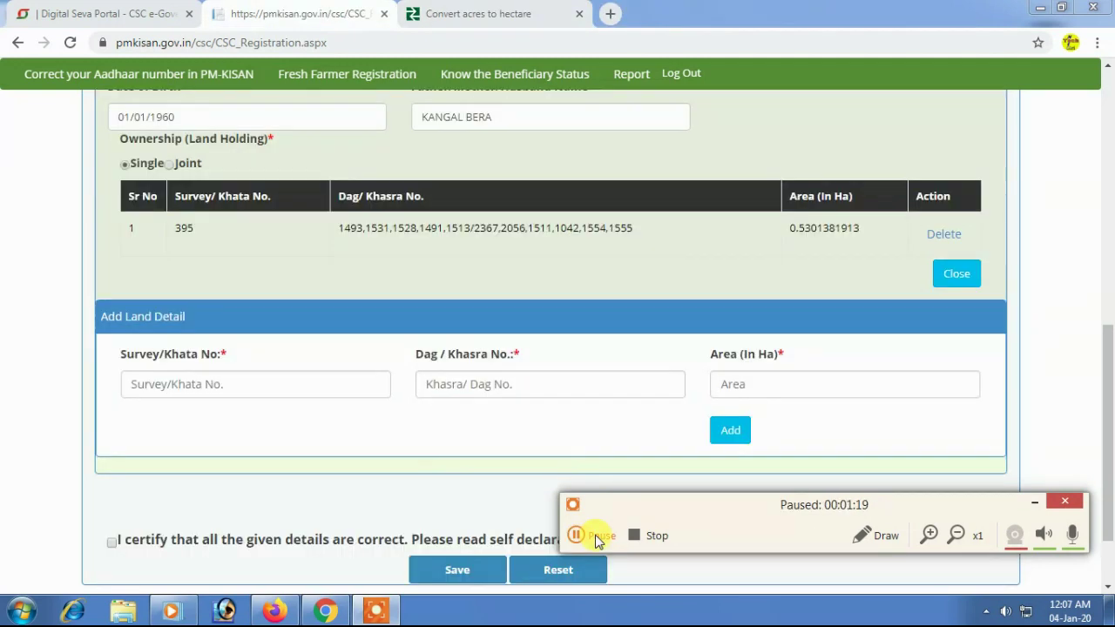
click(596, 535)
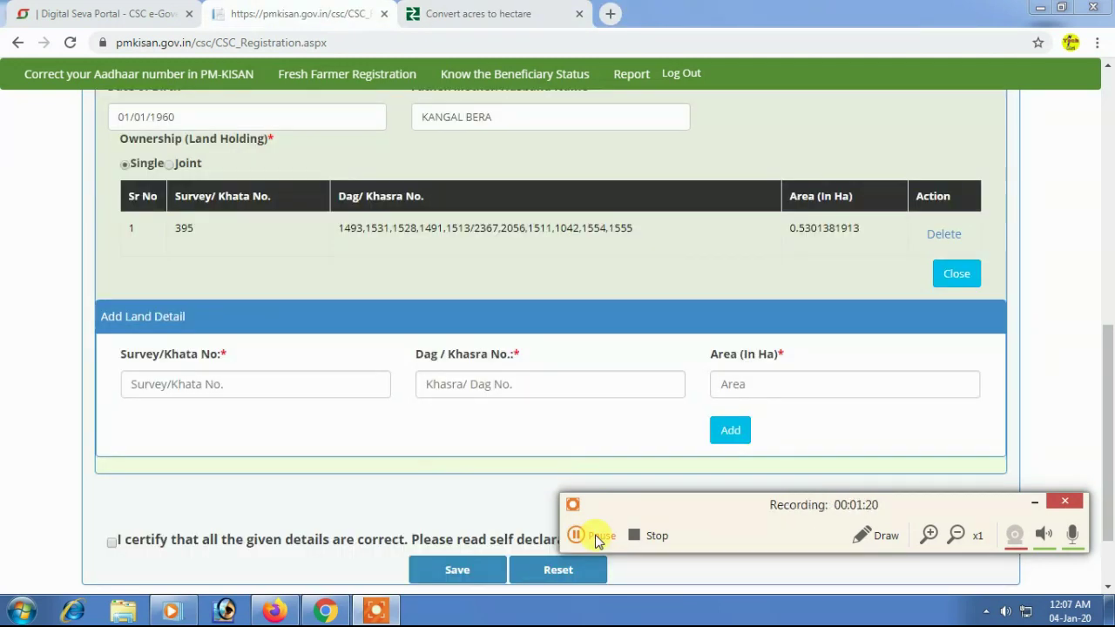
click(114, 541)
Outline the Aadhaar authentication message, the Date of Birth field and the Father/Mother/Husband Name field in red
scroll(455, 473, up, 3)
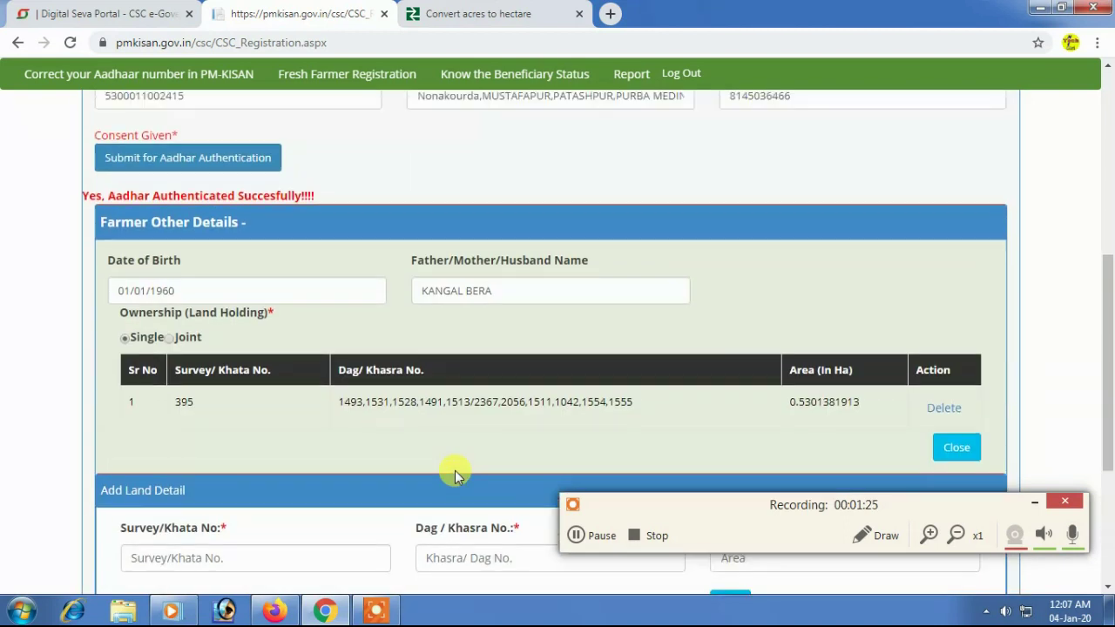
scroll(410, 365, down, 1)
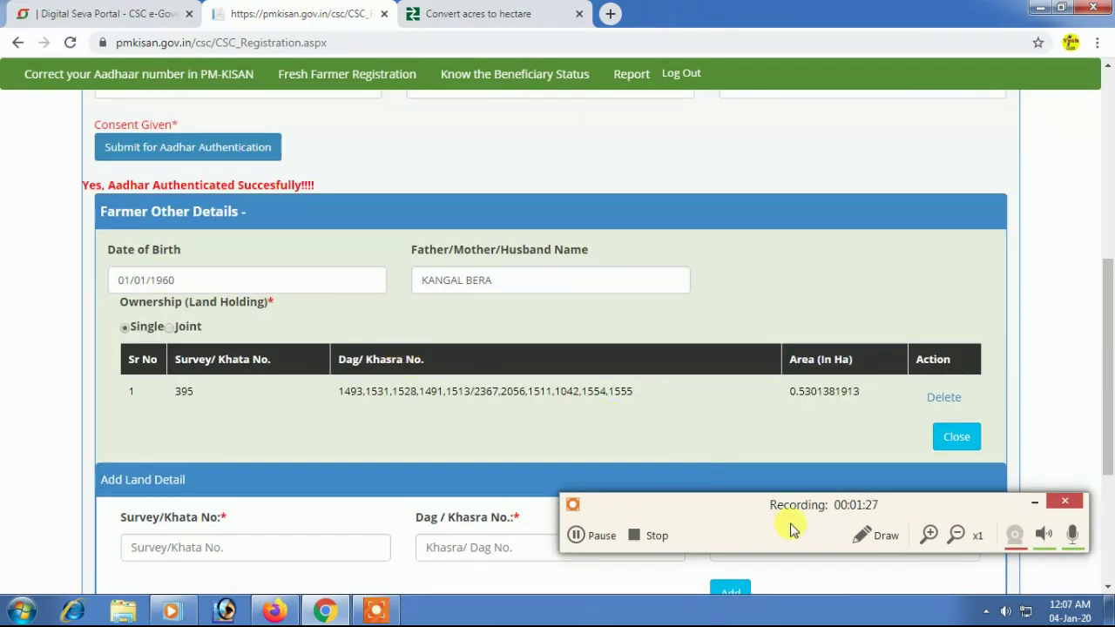
click(861, 537)
mouse_move(70, 168)
mouse_down()
mouse_move(71, 185)
mouse_move(264, 205)
mouse_move(380, 186)
mouse_move(209, 172)
mouse_move(61, 187)
mouse_up()
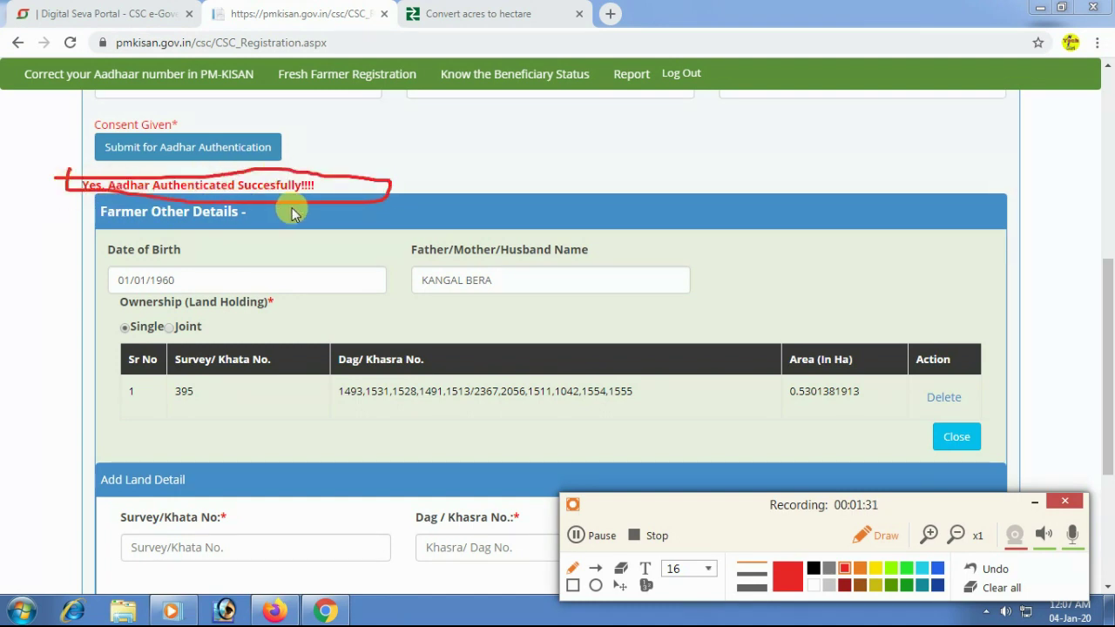
mouse_move(101, 265)
mouse_down()
mouse_move(112, 310)
mouse_move(378, 298)
mouse_move(331, 261)
mouse_move(94, 257)
mouse_up()
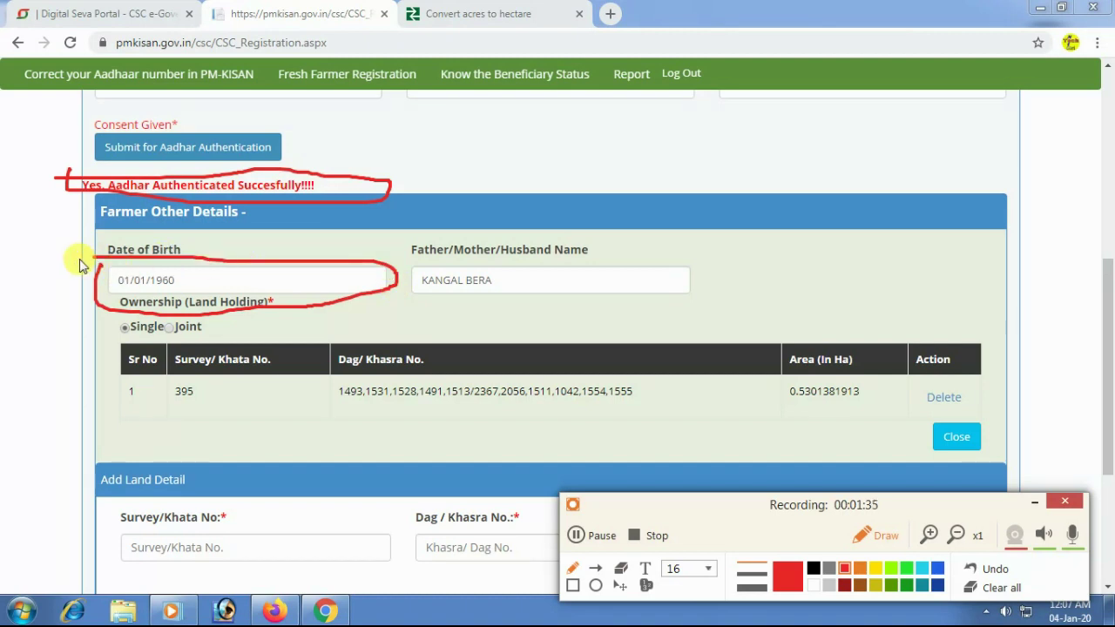
mouse_move(404, 261)
mouse_down()
mouse_move(645, 297)
mouse_move(710, 272)
mouse_move(411, 252)
mouse_move(416, 281)
mouse_up()
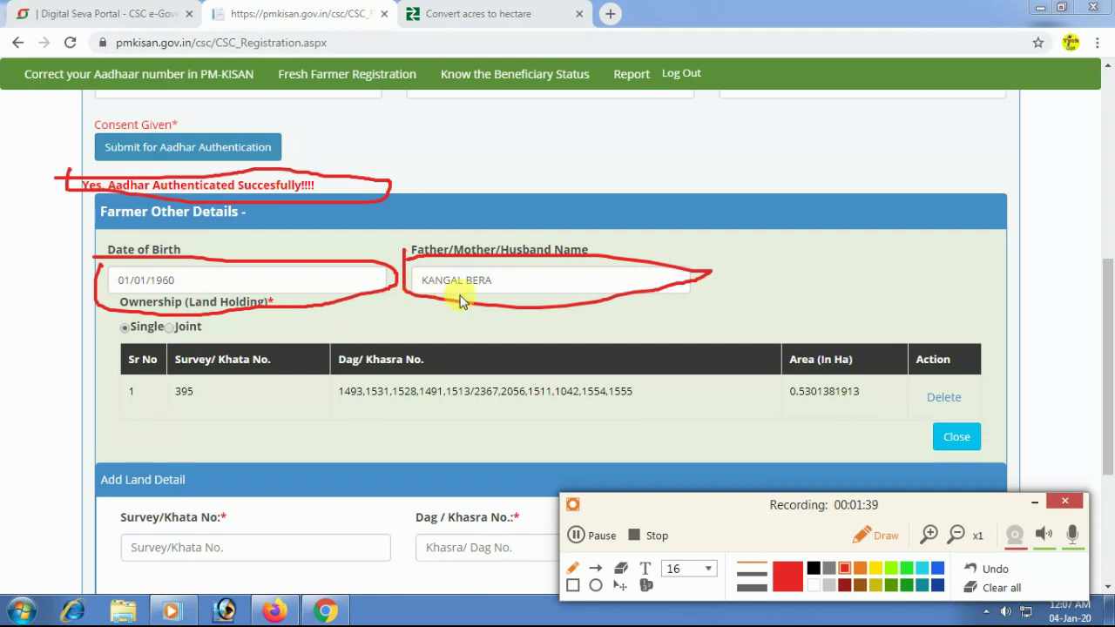
Circle the khata number, khasra numbers and area in the land holding row in red, clear all annotations and turn off drawing
mouse_move(188, 388)
mouse_down()
mouse_move(165, 386)
mouse_move(214, 393)
mouse_move(209, 381)
mouse_up()
mouse_move(327, 400)
mouse_down()
mouse_move(685, 390)
mouse_move(473, 359)
mouse_move(327, 376)
mouse_up()
mouse_move(795, 384)
mouse_down()
mouse_move(815, 420)
mouse_move(869, 386)
mouse_move(792, 382)
mouse_move(797, 405)
mouse_up()
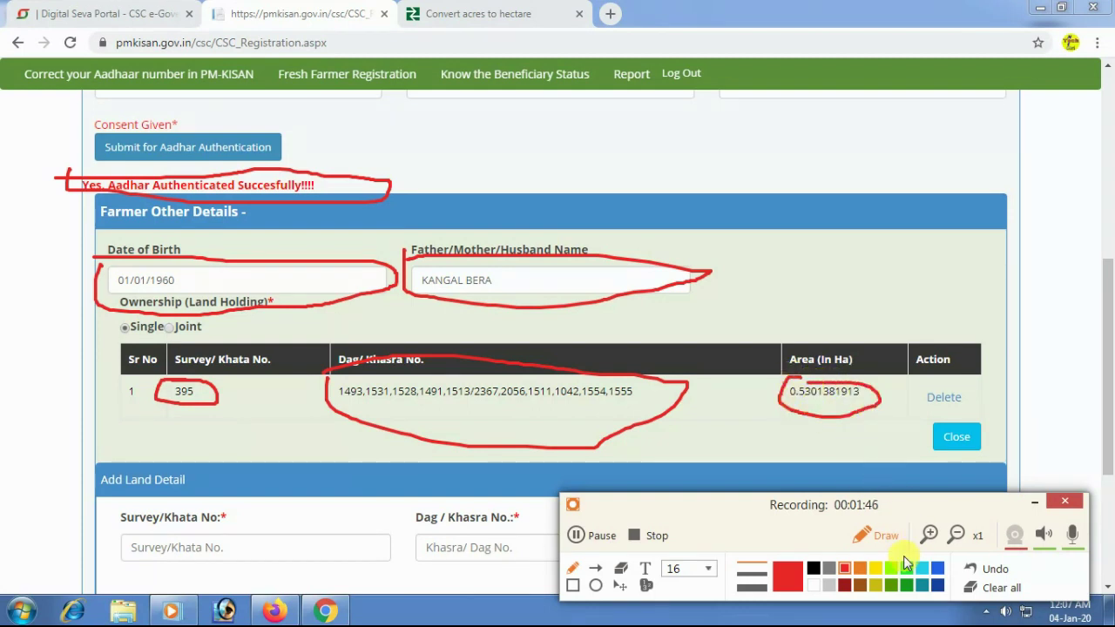
click(1001, 587)
click(889, 536)
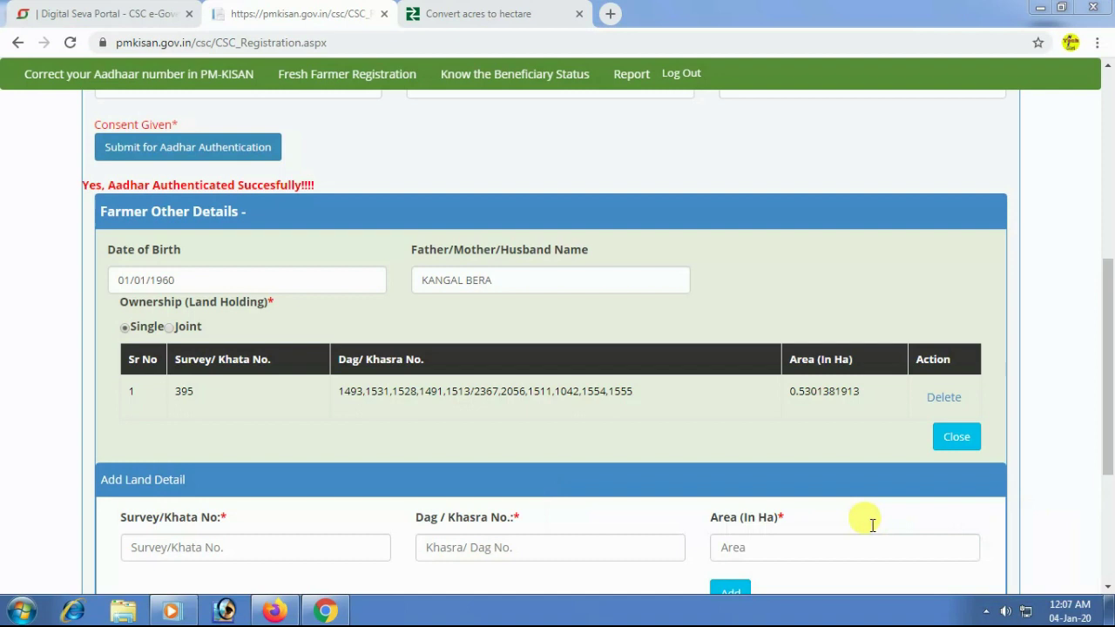
Check the acre value and its hectare equivalent in the unit converter, and return to the registration form
click(492, 13)
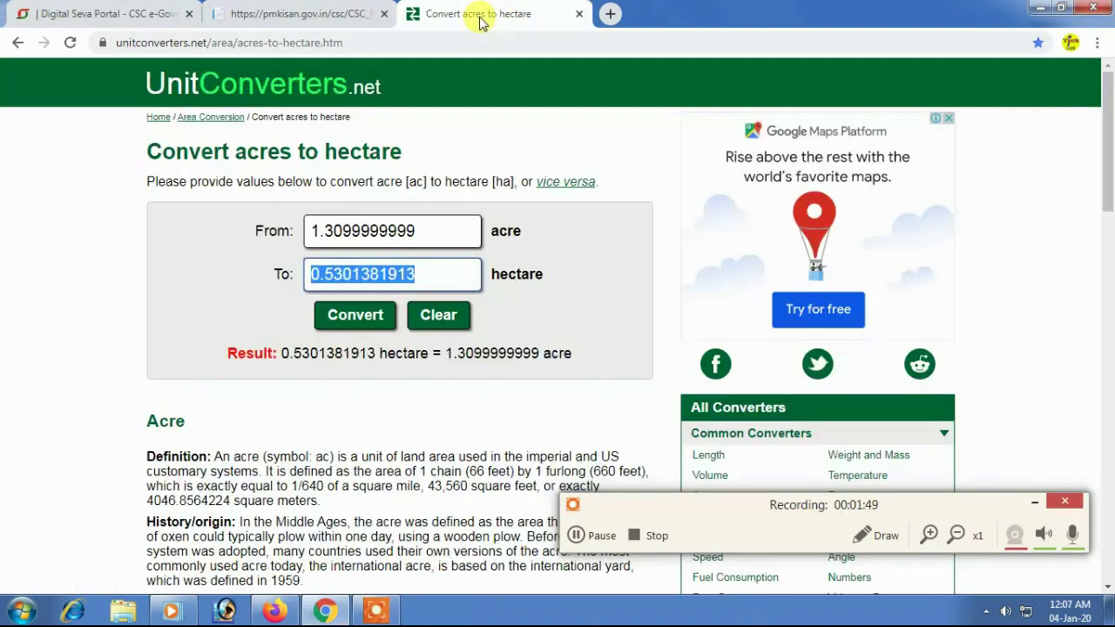
click(428, 230)
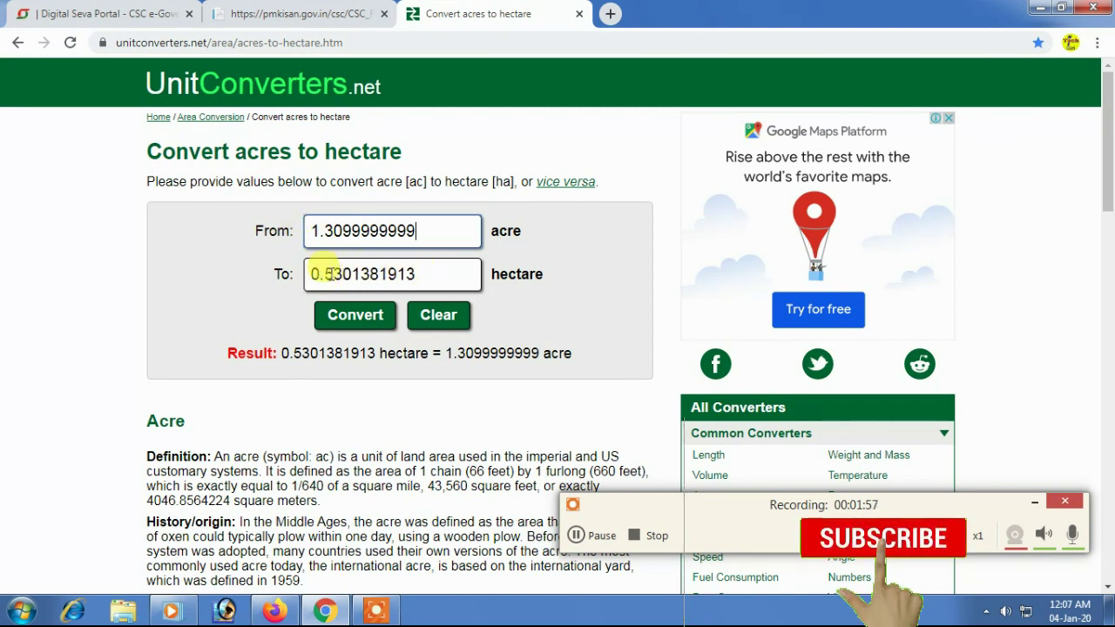
click(311, 10)
Save the completed farmer registration and acknowledge the resulting message
scroll(578, 336, down, 3)
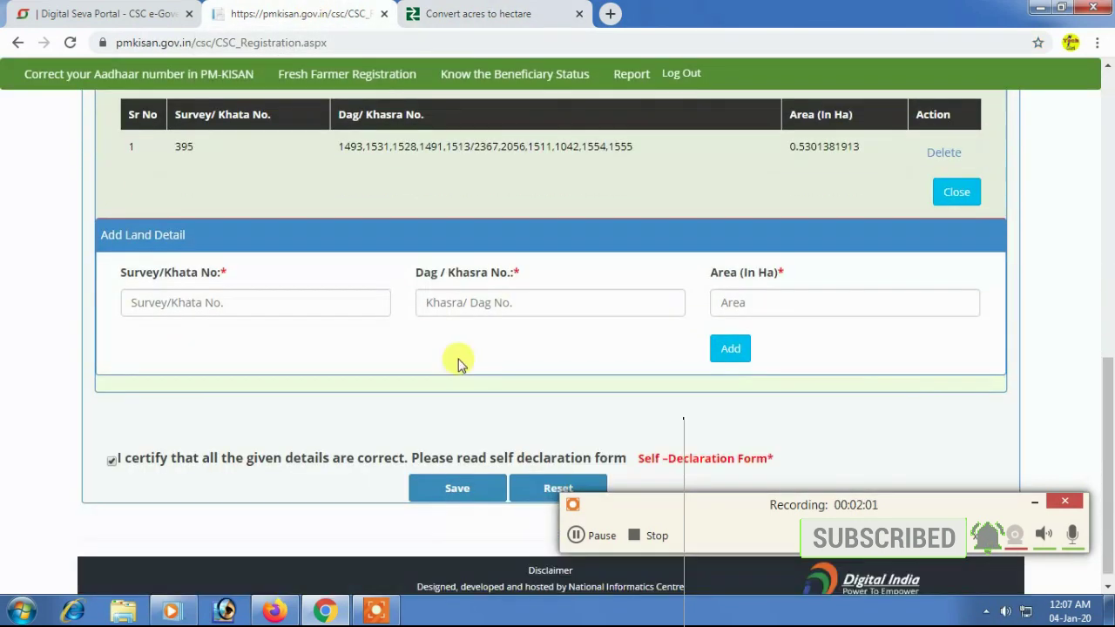
scroll(358, 402, down, 1)
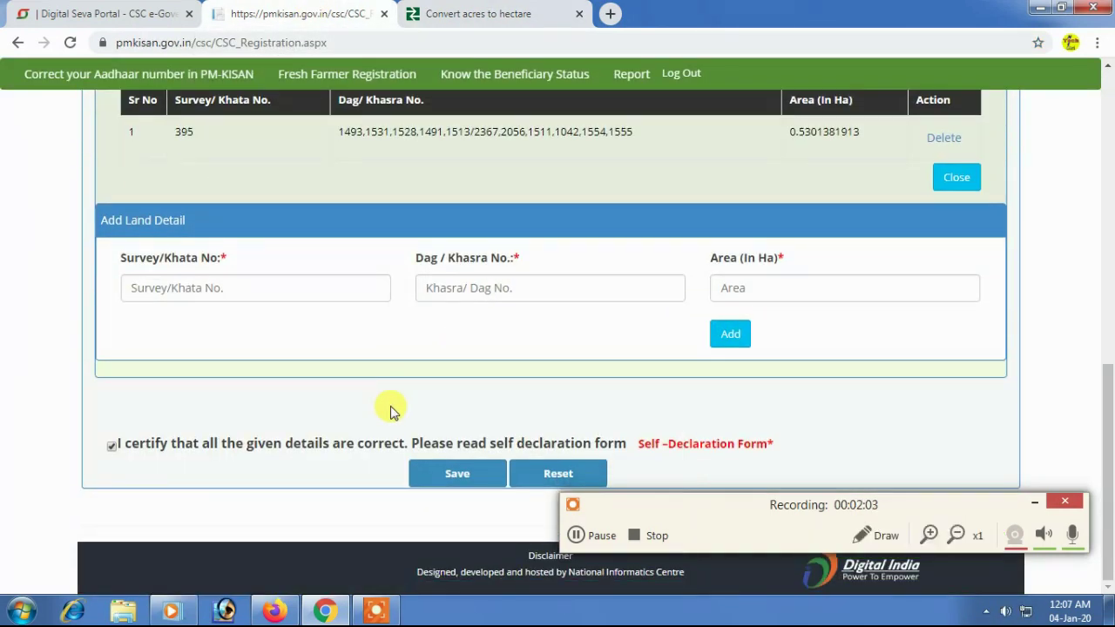
click(469, 482)
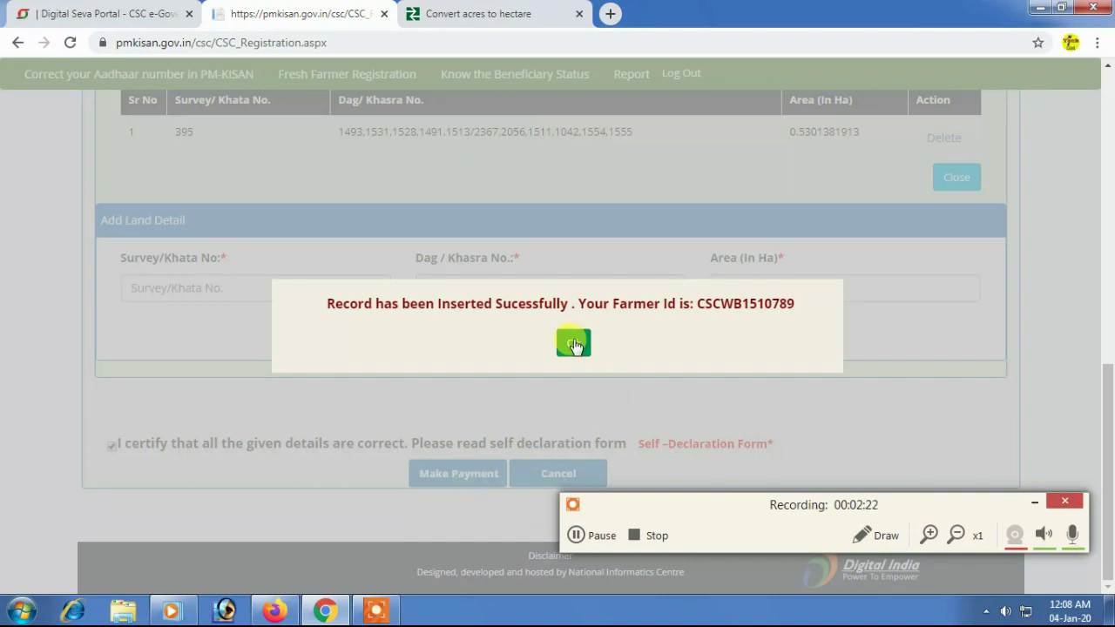
click(574, 345)
Pay the registration charge of 5.34 from the CSC wallet, entering the account password and the wallet PIN
click(470, 473)
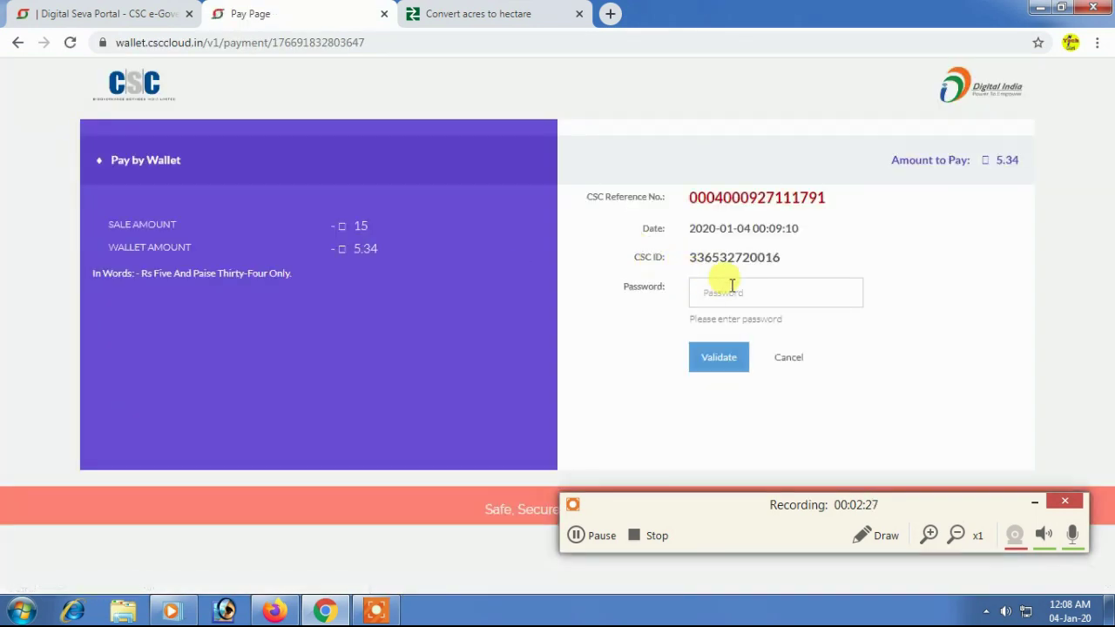
click(743, 293)
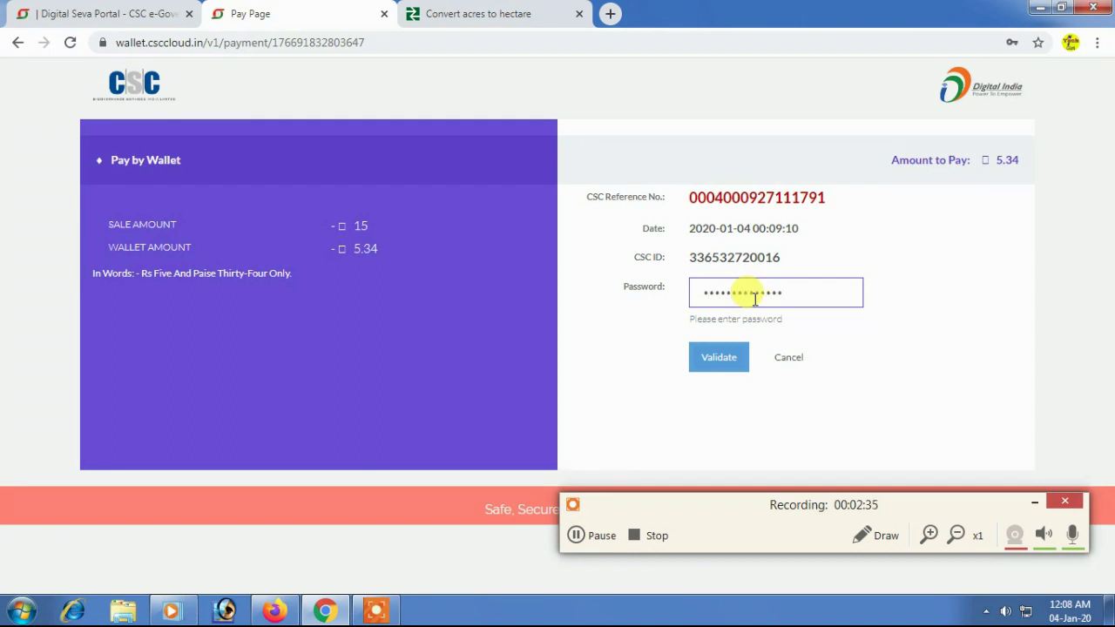
click(734, 362)
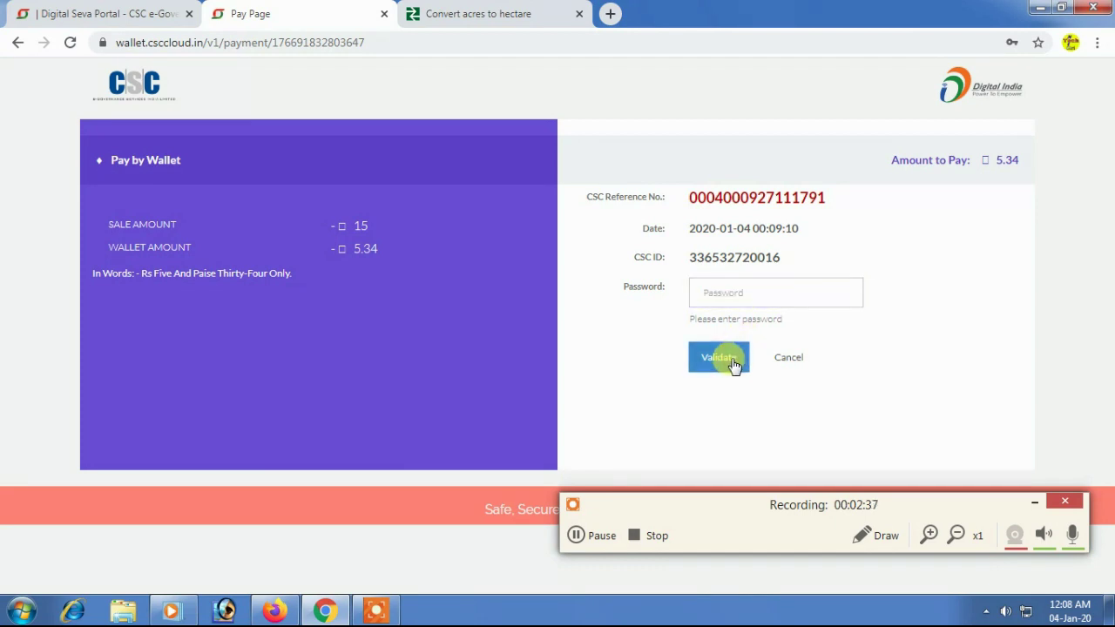
click(732, 293)
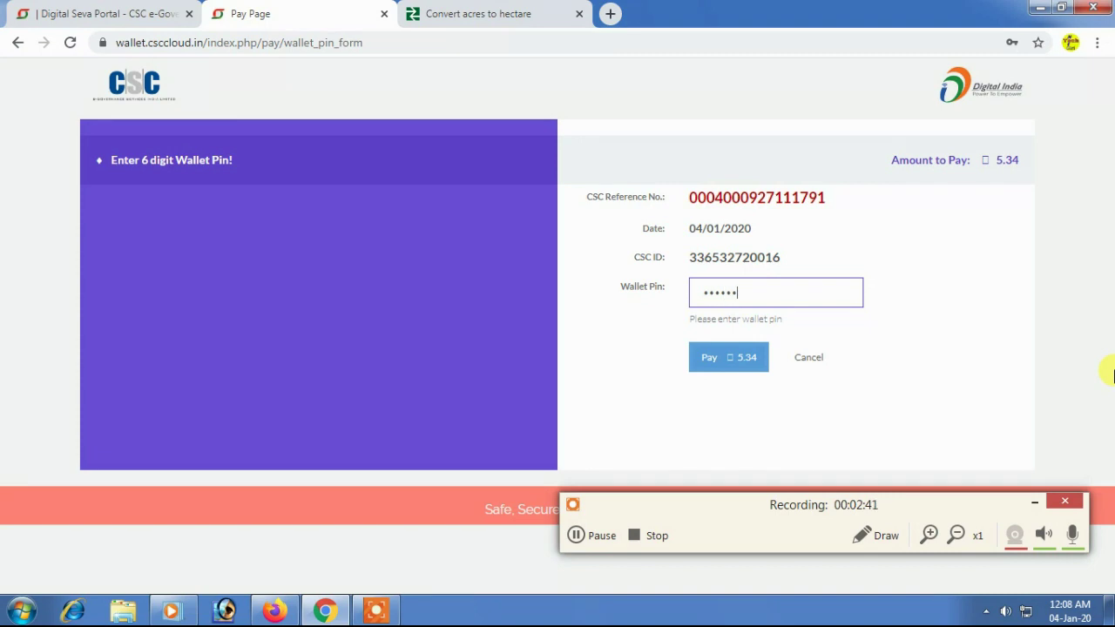
click(741, 357)
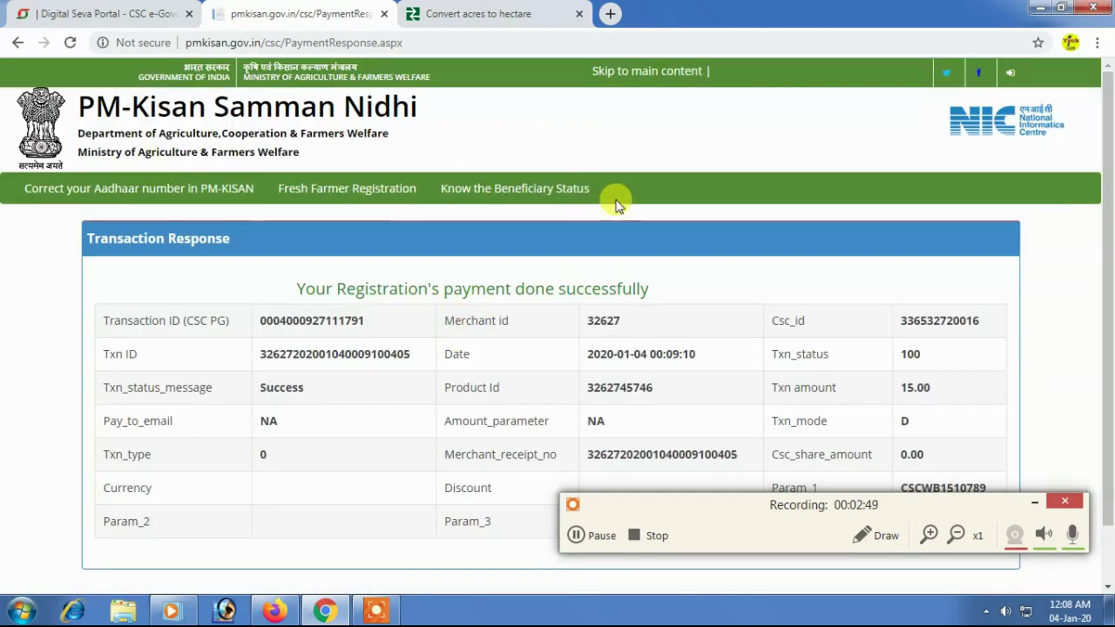
Dismiss the webpage save dialog and set up printing of the transaction response with Save as PDF as destination
key(ctrl+s)
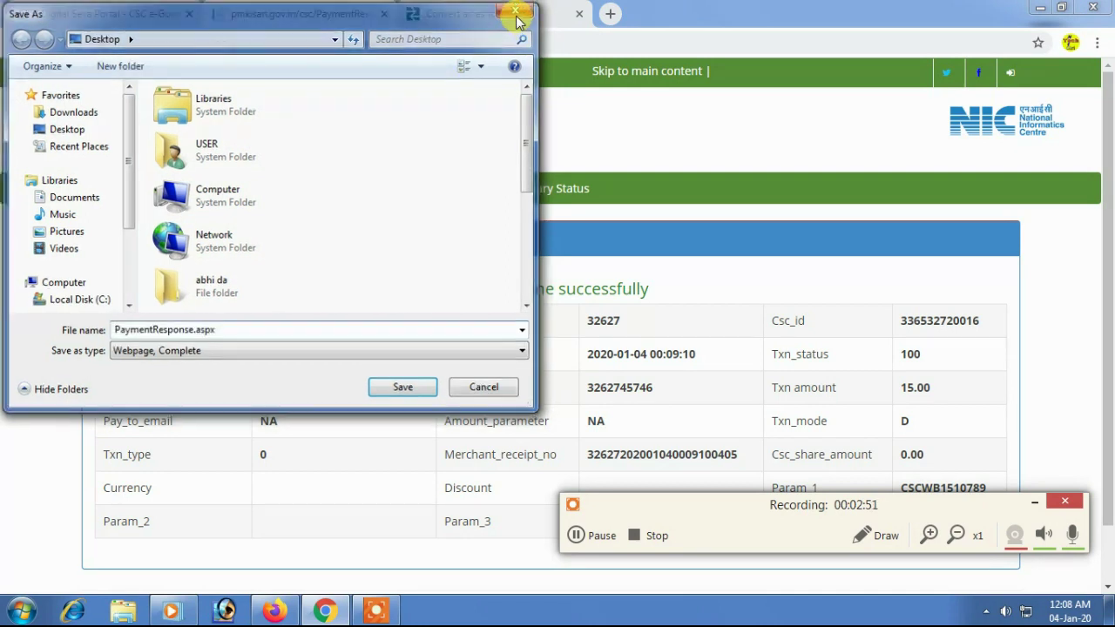
click(514, 10)
key(ctrl+p)
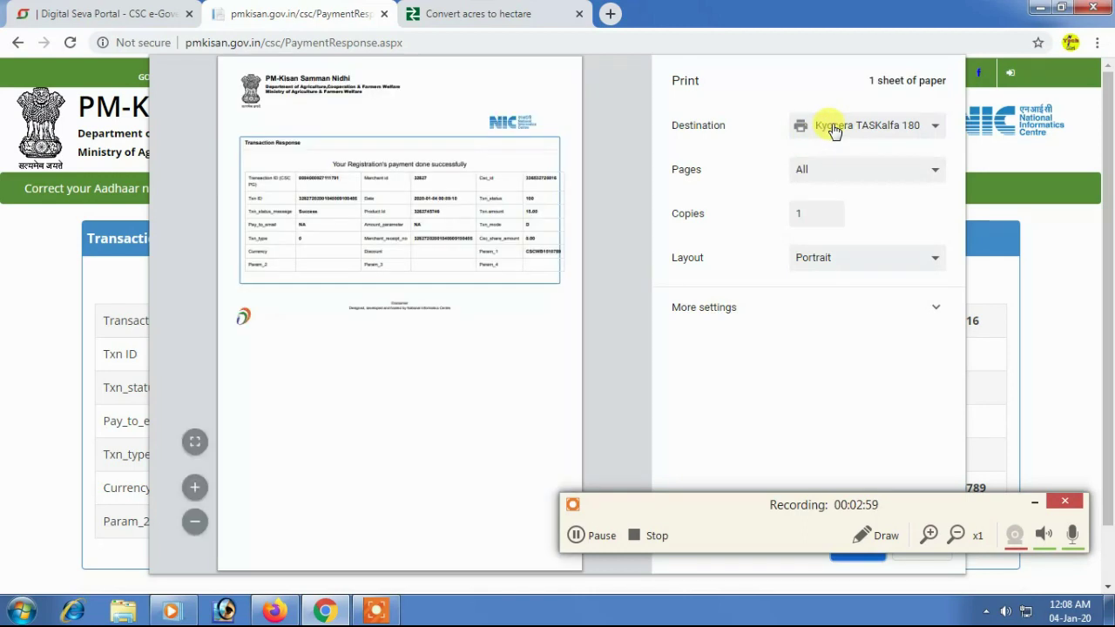
click(833, 129)
click(836, 177)
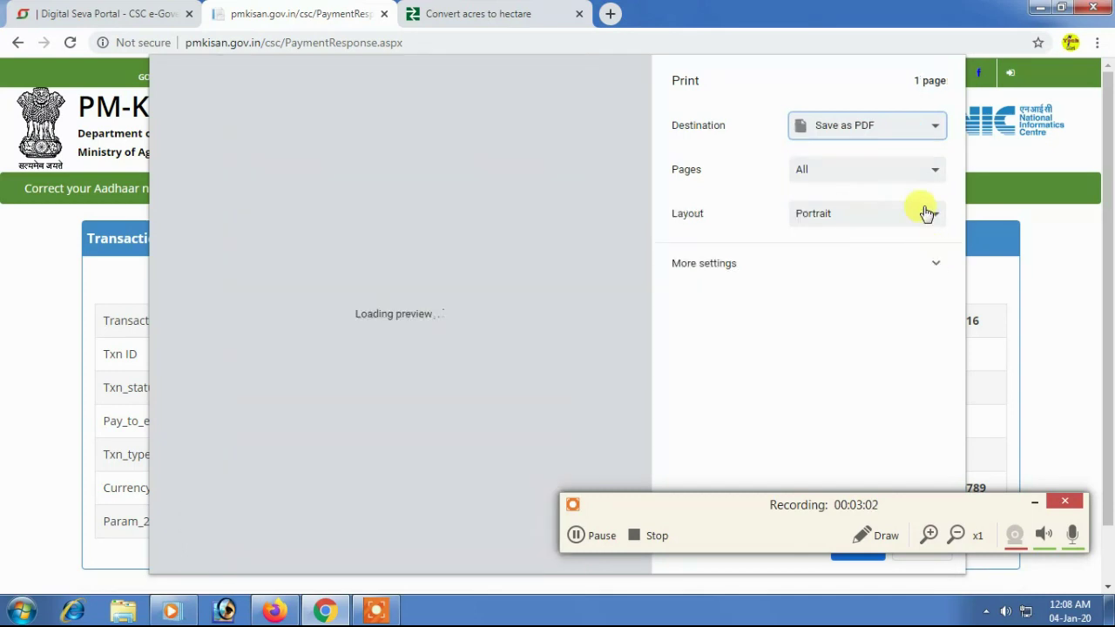
Expand the additional print settings and set the paper size to A4
click(906, 269)
click(836, 311)
click(834, 384)
scroll(740, 480, down, 1)
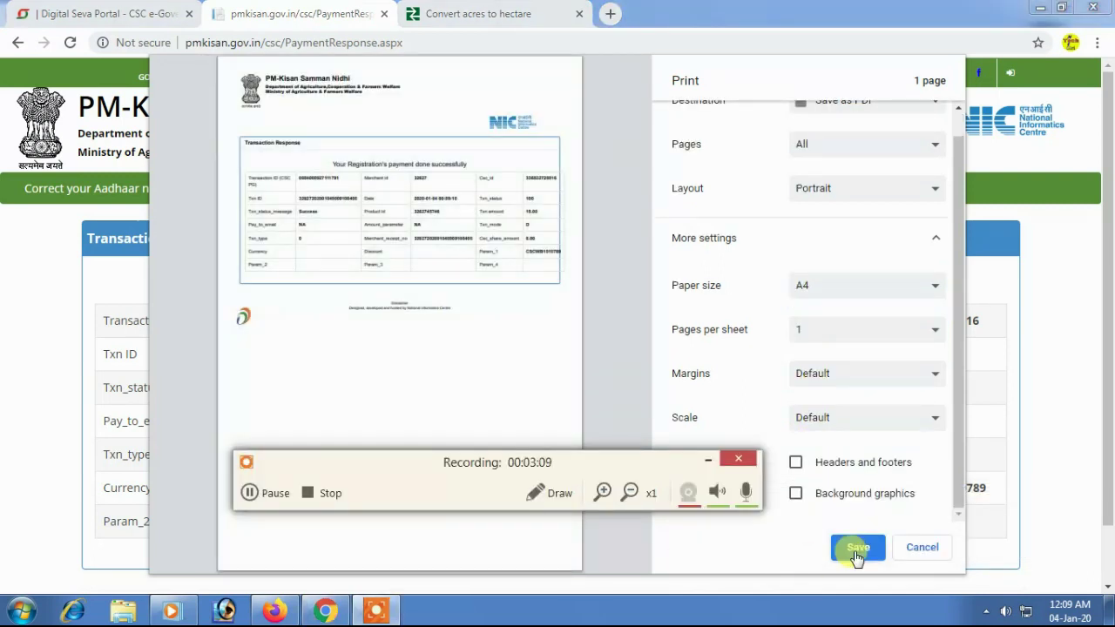
Save the payment receipt as a PDF named PaymentResponse on the Desktop
click(857, 547)
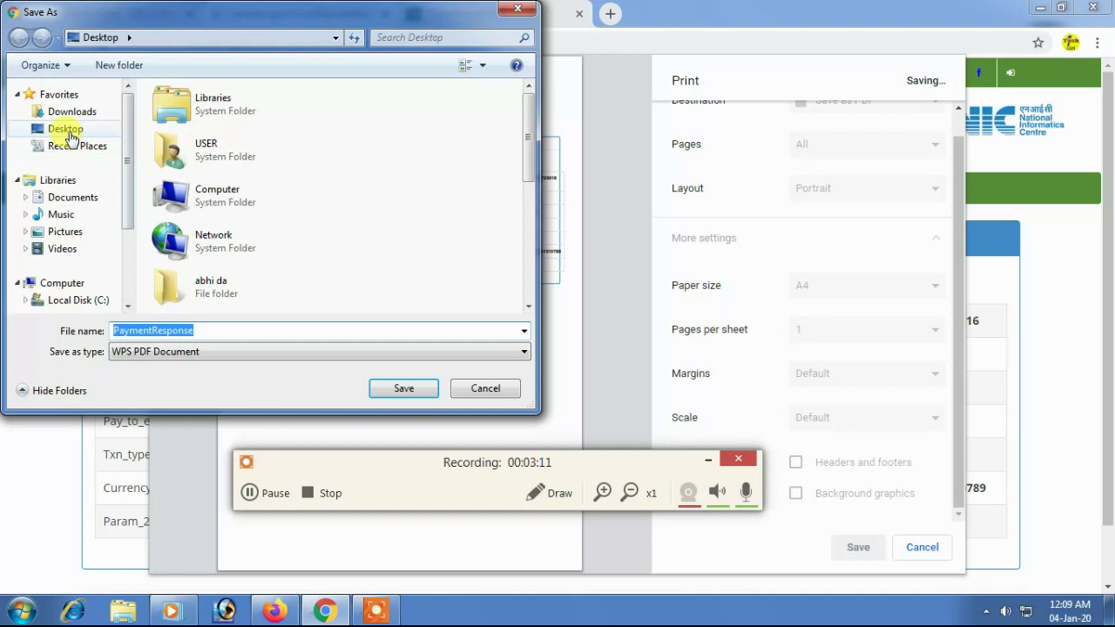
click(68, 131)
click(402, 388)
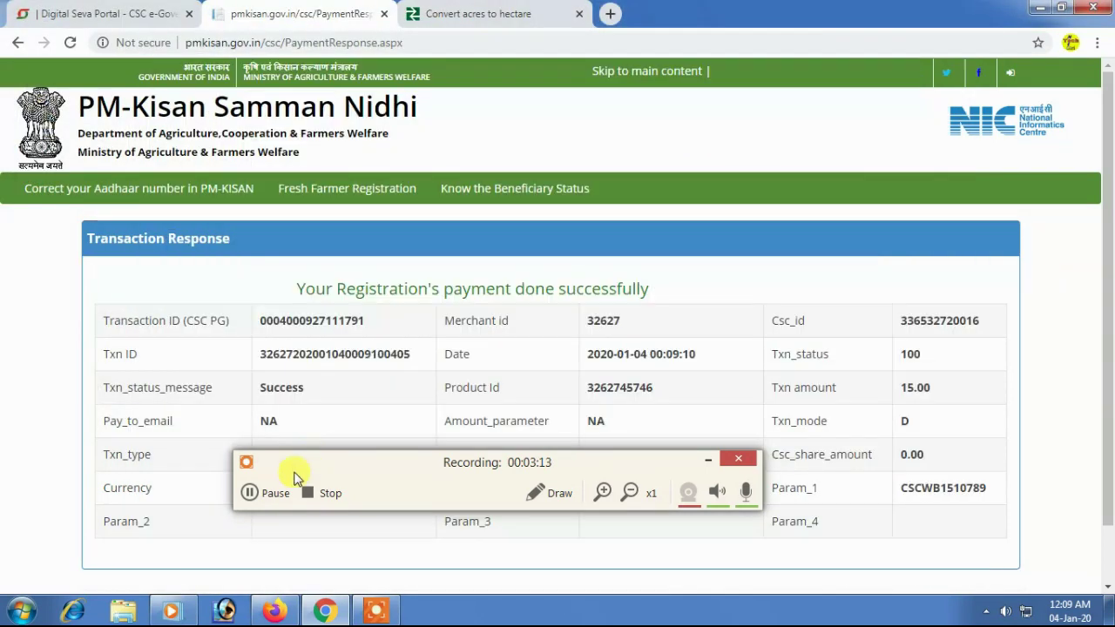